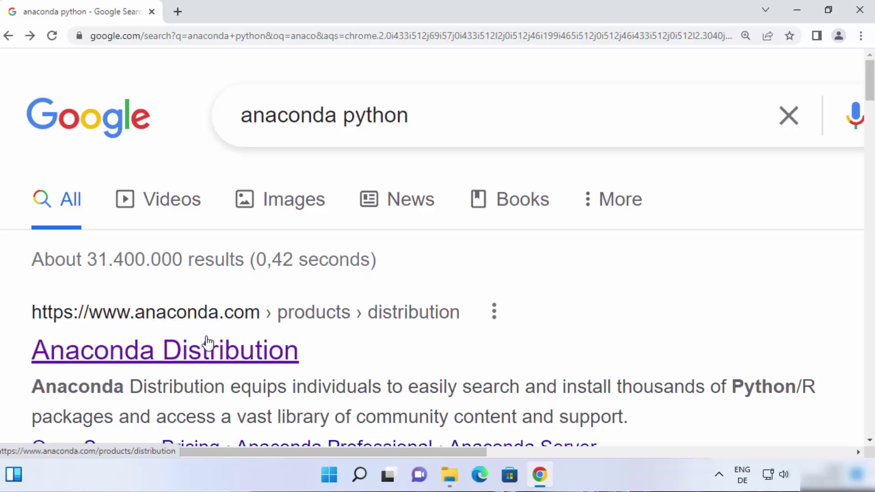
Start downloading the Windows installer from the Anaconda Distribution page and cancel that download.
left_click(208, 358)
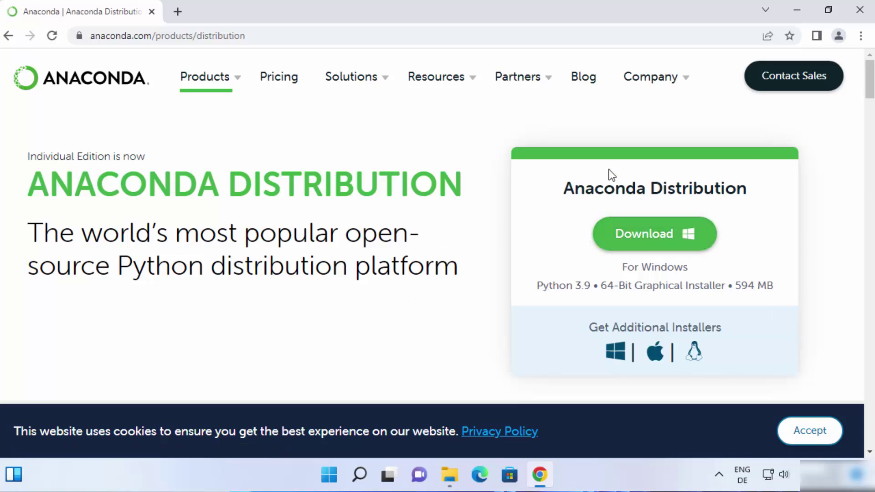
left_click(645, 237)
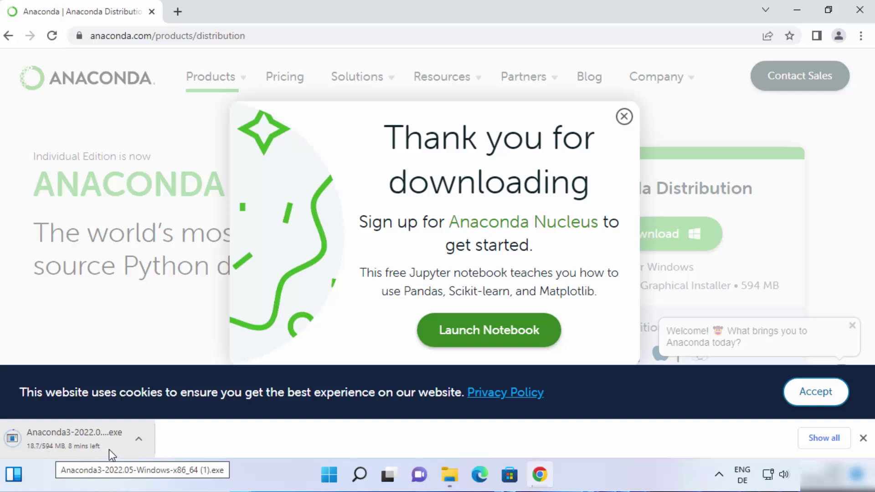
left_click(143, 436)
left_click(152, 414)
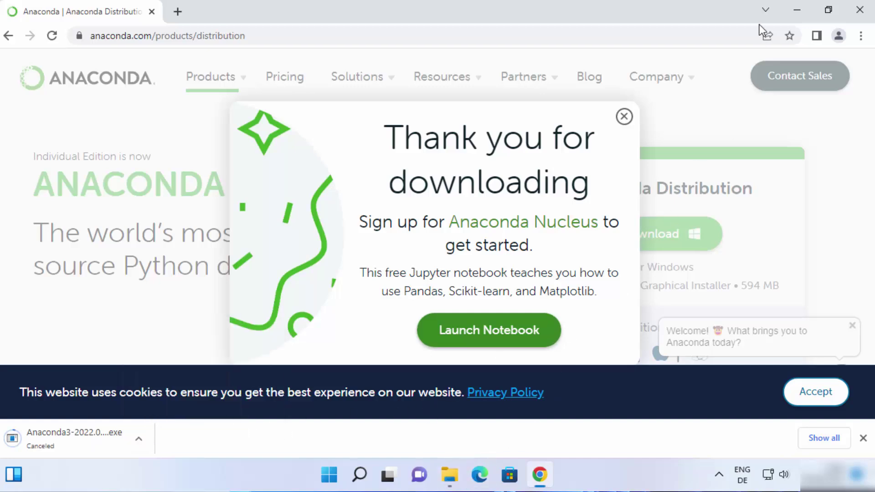
Launch the Anaconda3-2022.05-Windows-x86_64 installer from the Downloads folder, with the browser and folder windows minimized.
left_click(797, 10)
left_click(450, 475)
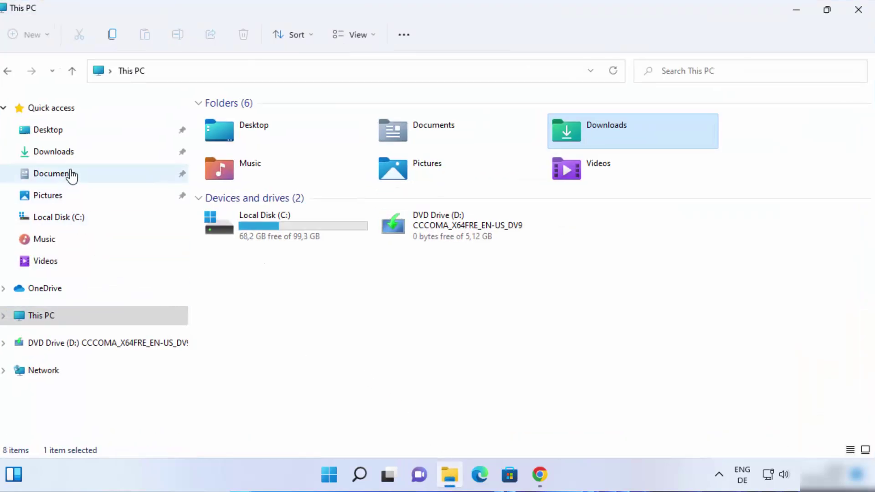
left_click(70, 153)
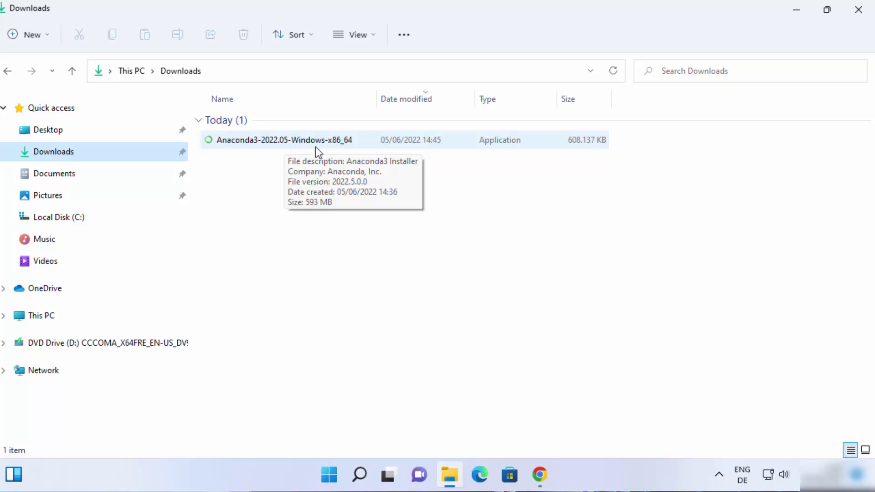
left_click(281, 181)
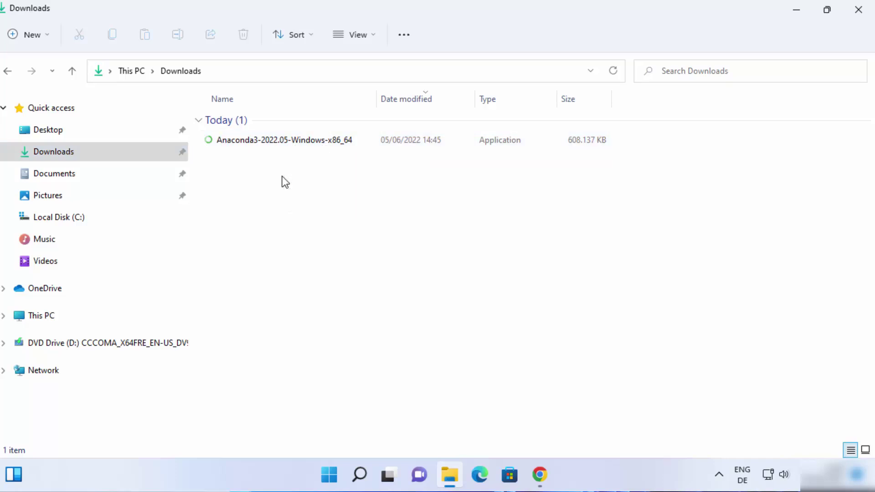
double_click(279, 141)
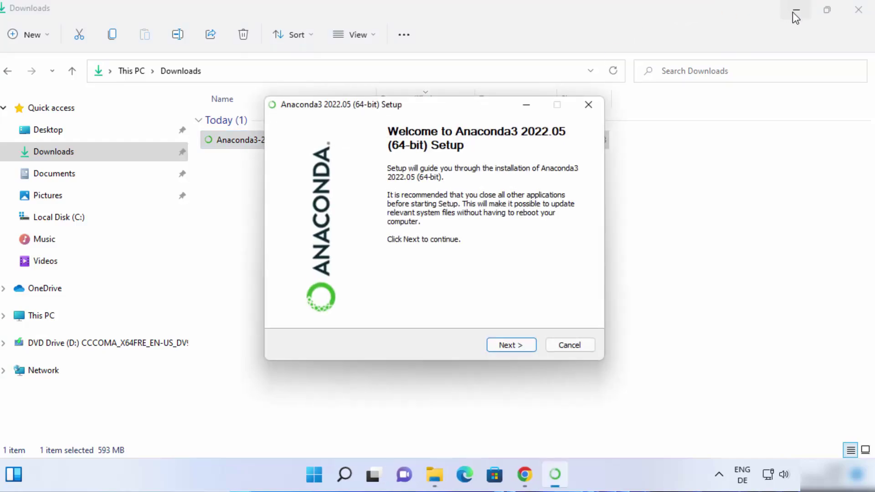
left_click(792, 11)
left_click(792, 12)
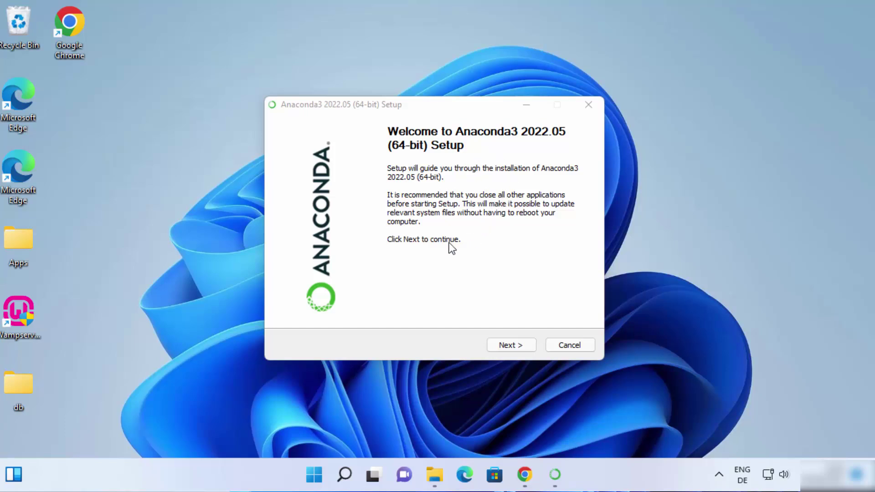
Proceed past the setup welcome page, go through the license agreement to its end and accept it.
left_click(510, 345)
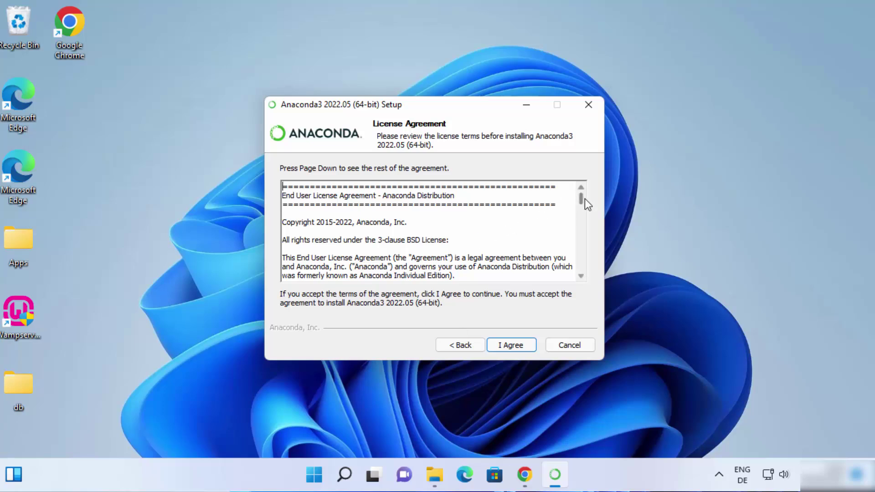
left_click_drag(582, 196, 584, 266)
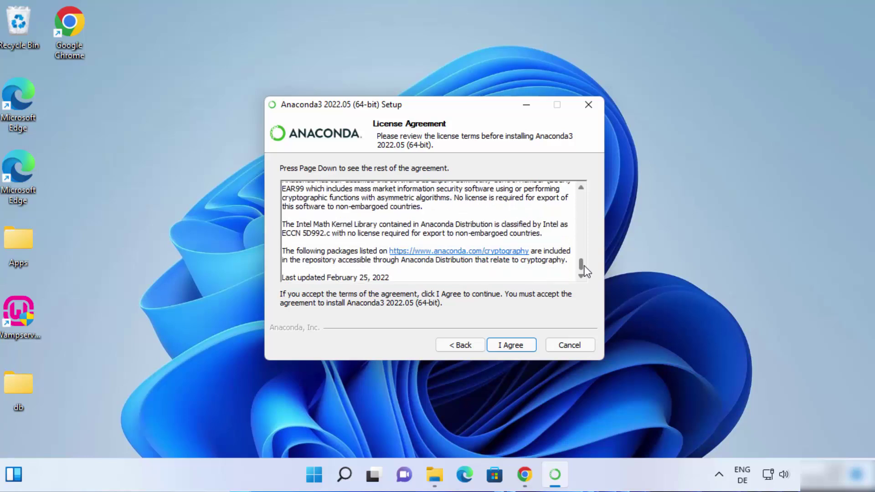
left_click(511, 346)
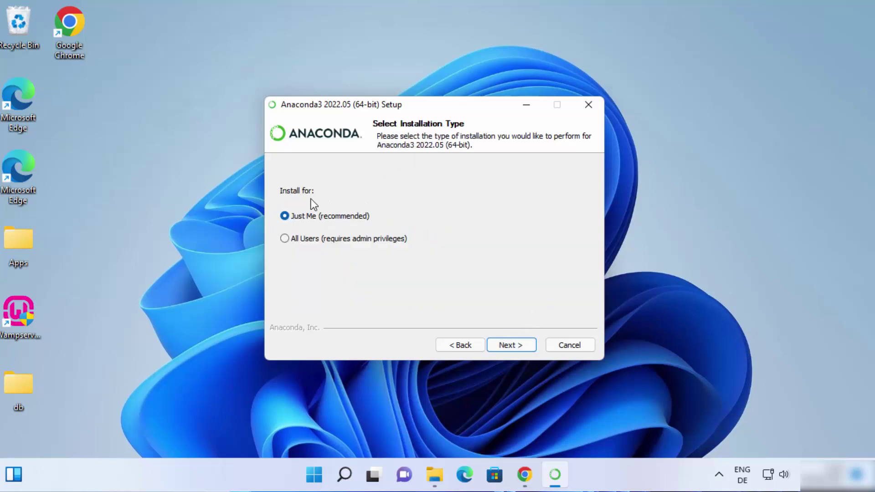
Choose installation for All Users and allow the installer to make changes to the device.
left_click(284, 238)
left_click(497, 345)
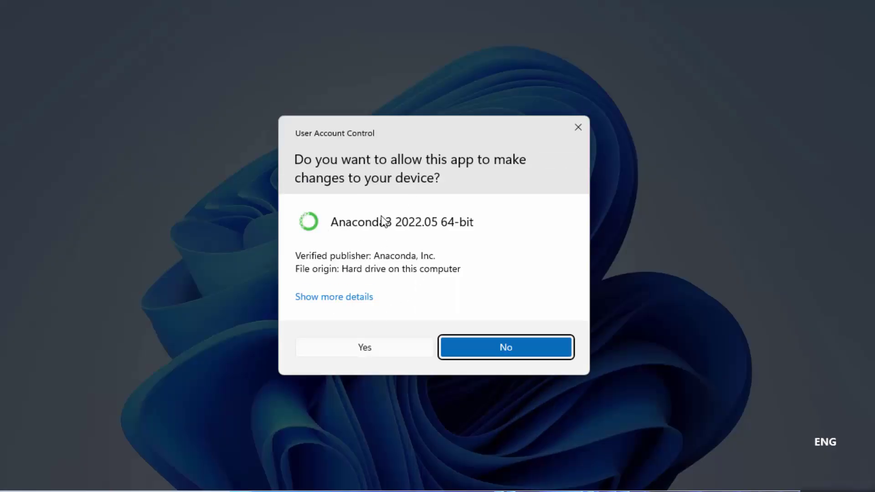
left_click(369, 355)
key("Return")
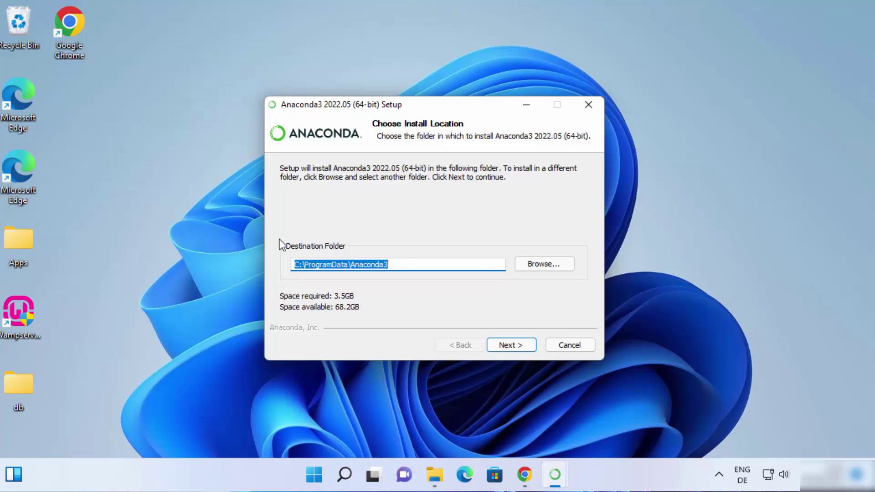
Install to C:\ProgramData\Anaconda3 with Anaconda3 registered as the system Python 3.9, and show the installation details.
left_click(404, 262)
left_click_drag(417, 263, 280, 263)
left_click(505, 342)
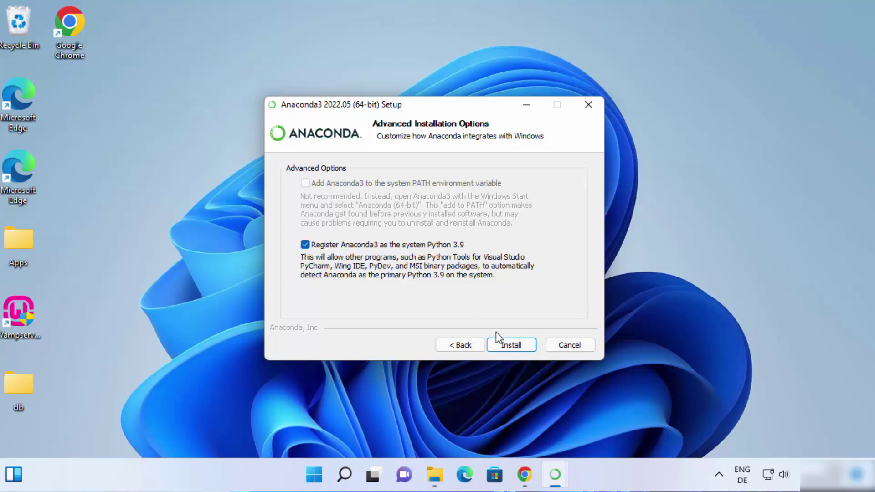
left_click(503, 344)
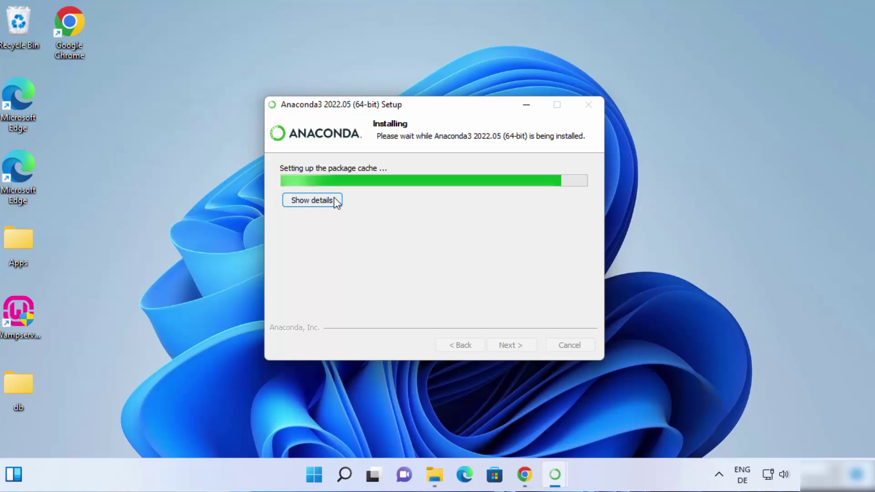
left_click(299, 203)
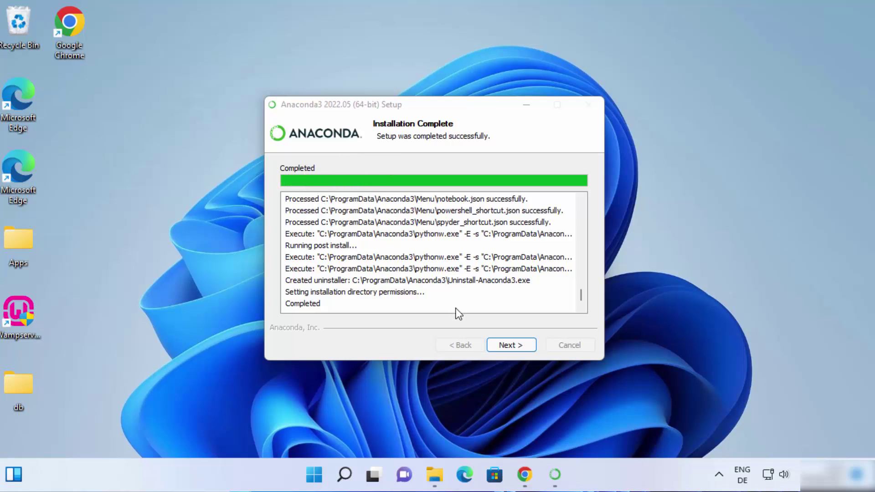
Finish the Anaconda3 setup with the Getting Started with Anaconda option turned off.
left_click(505, 348)
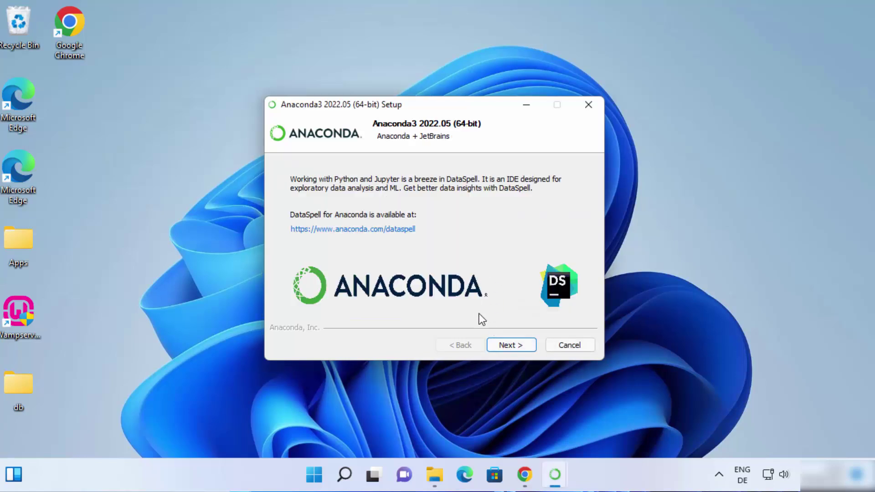
left_click(504, 345)
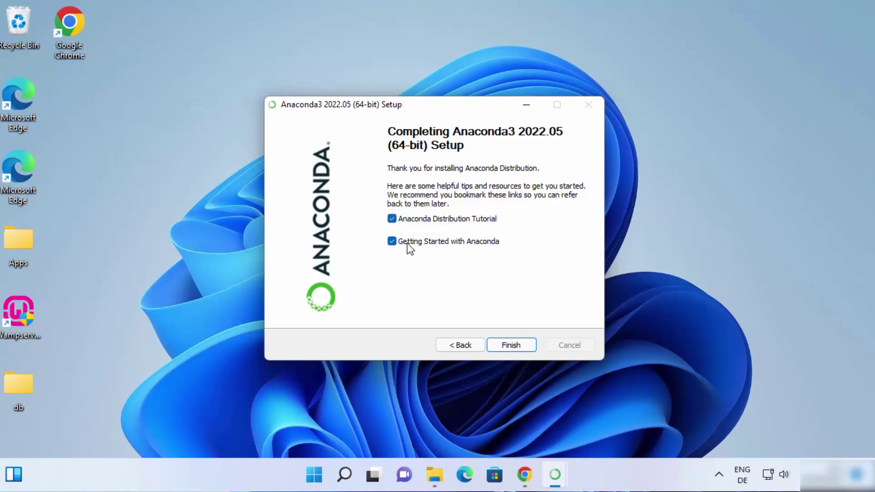
left_click(393, 242)
left_click(508, 350)
left_click(515, 345)
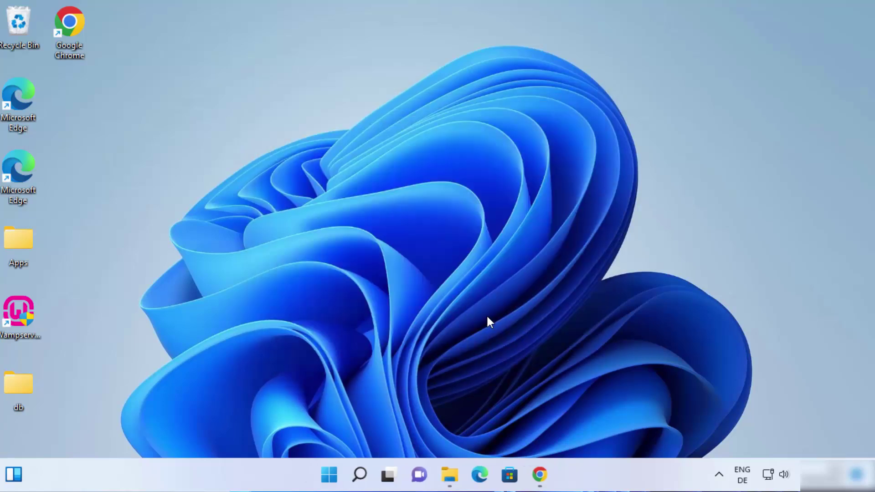
Open Anaconda Prompt from the Anaconda3 (64-bit) program folder and move its window clear of the desktop icons.
left_click(330, 479)
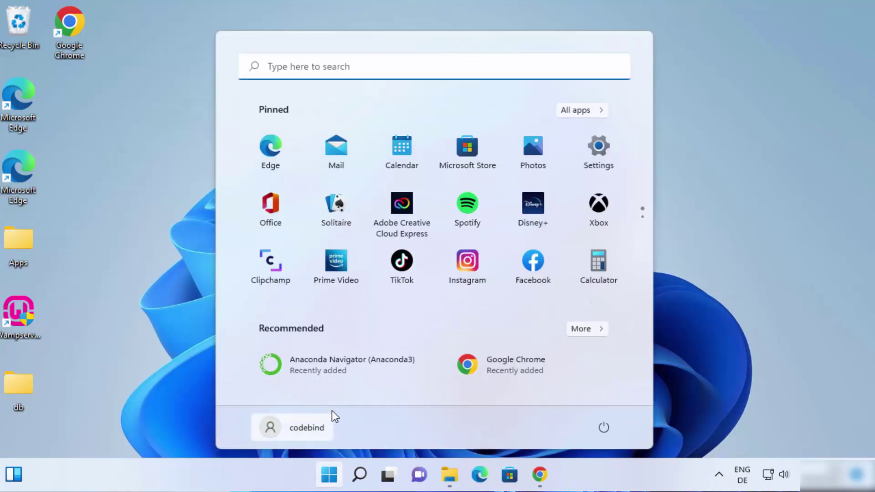
left_click(572, 112)
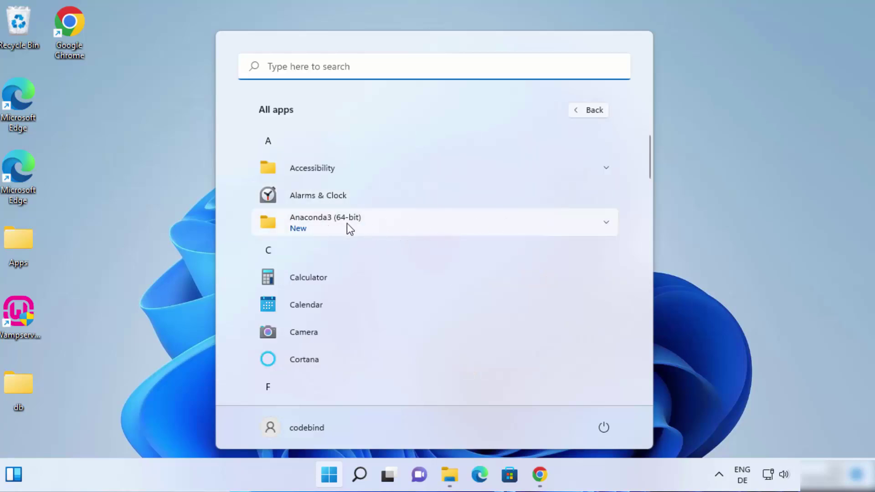
left_click(605, 224)
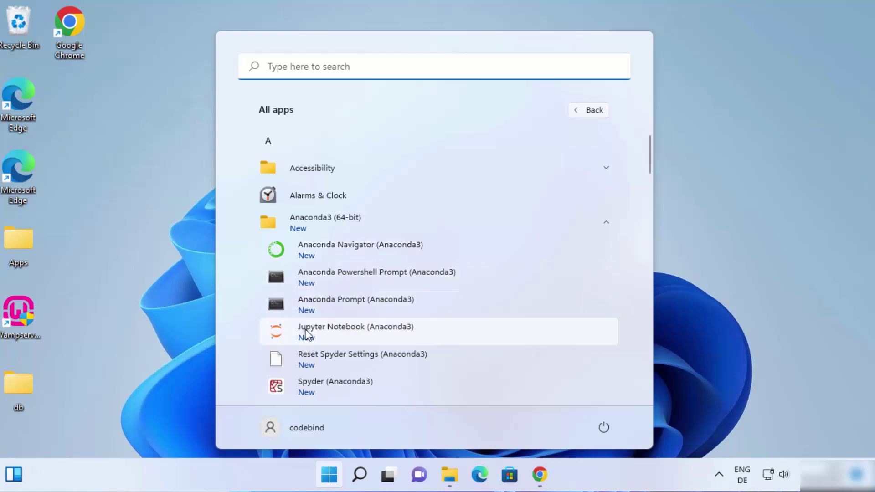
scroll(306, 335, "down", 1)
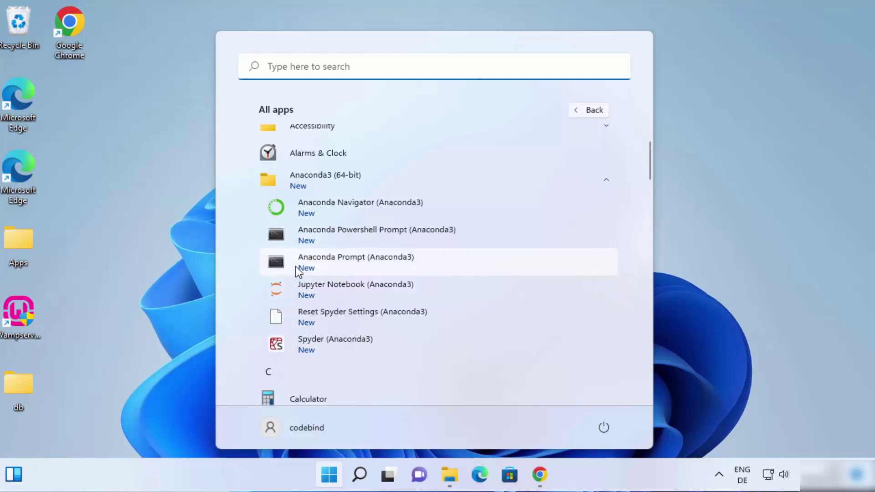
left_click(338, 262)
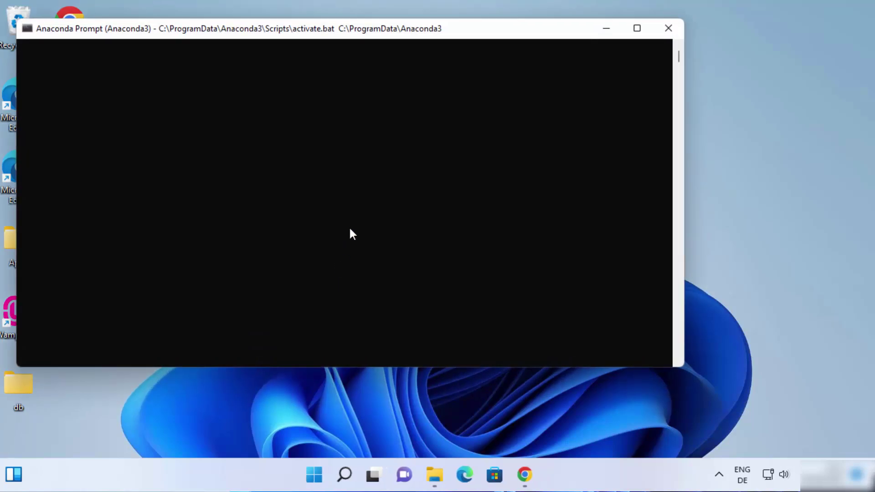
left_click_drag(331, 32, 410, 44)
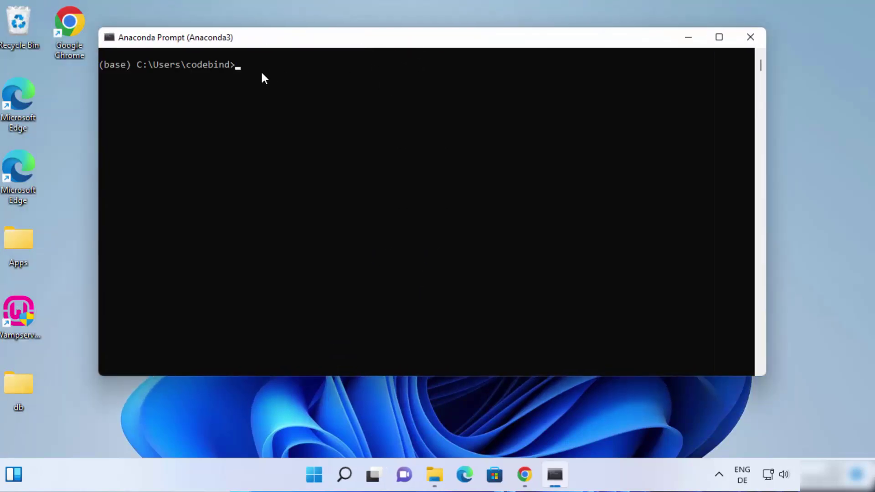
Set the Anaconda Prompt font size to 20 in its properties and dismiss the shortcut error.
left_click(110, 38)
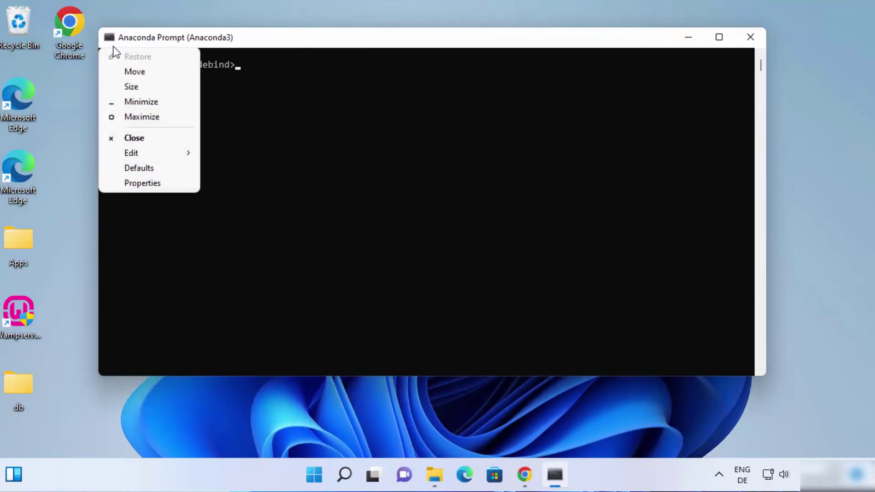
left_click(144, 184)
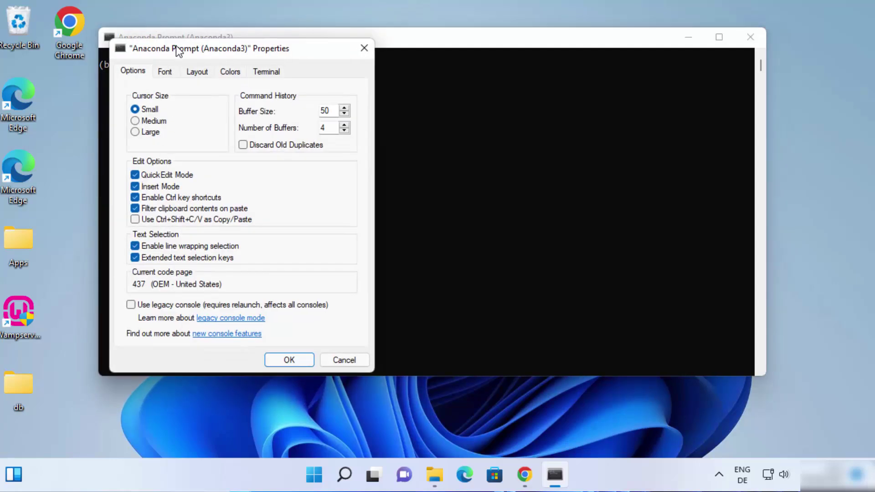
left_click_drag(176, 46, 231, 45)
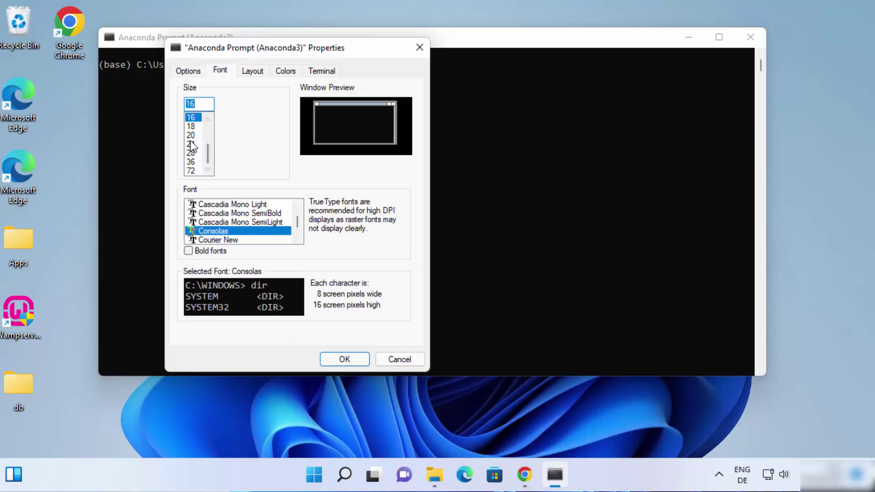
left_click(191, 137)
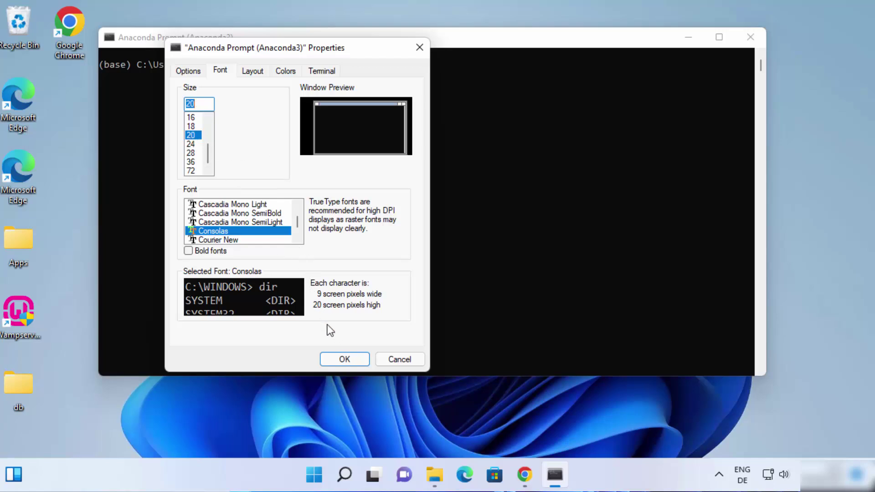
left_click(345, 359)
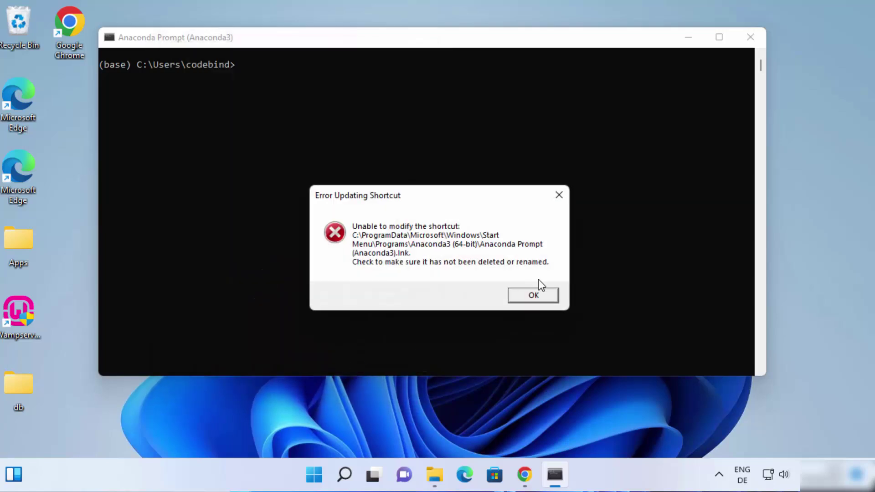
left_click(532, 294)
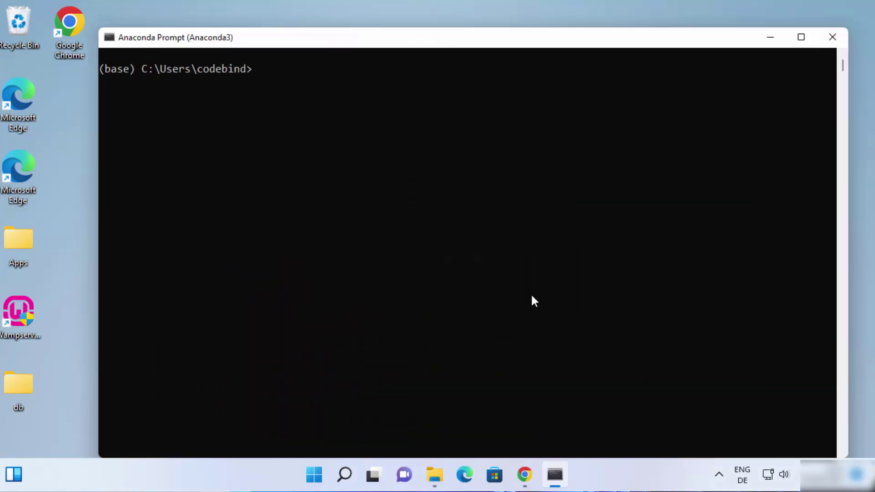
Check the installed Python version with python --version in the maximized prompt and restore the window size.
double_click(338, 44)
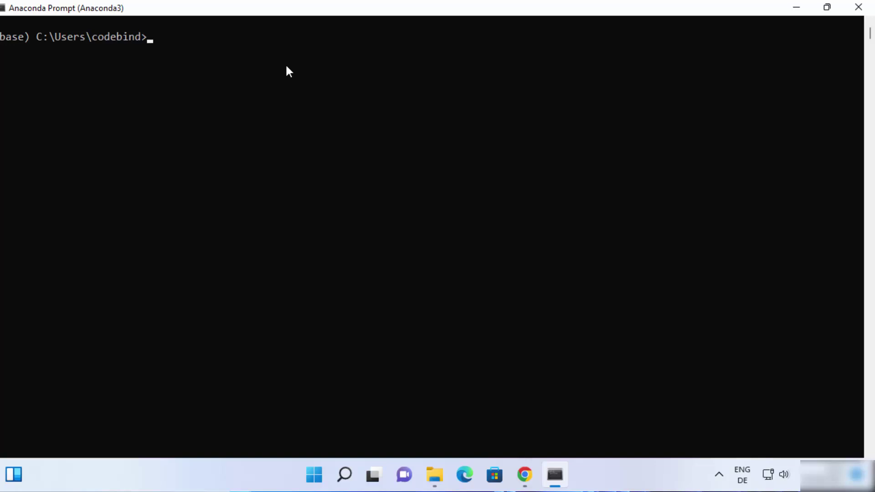
type("python --version")
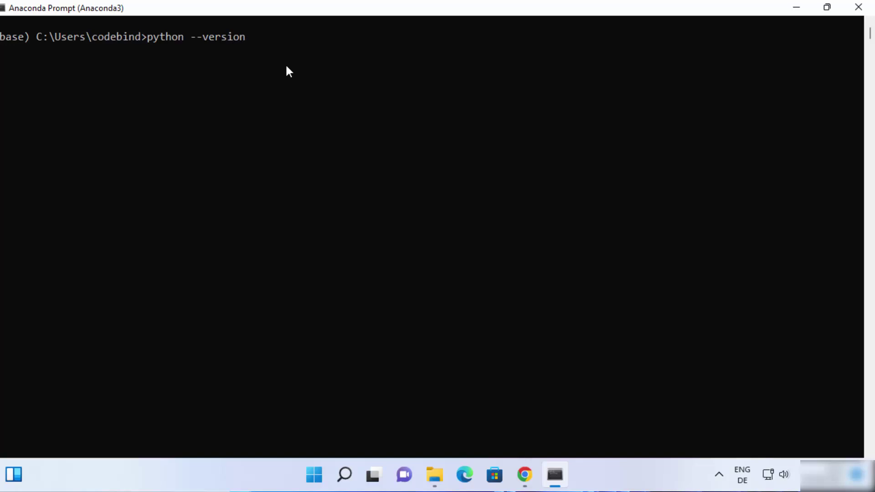
key("Return")
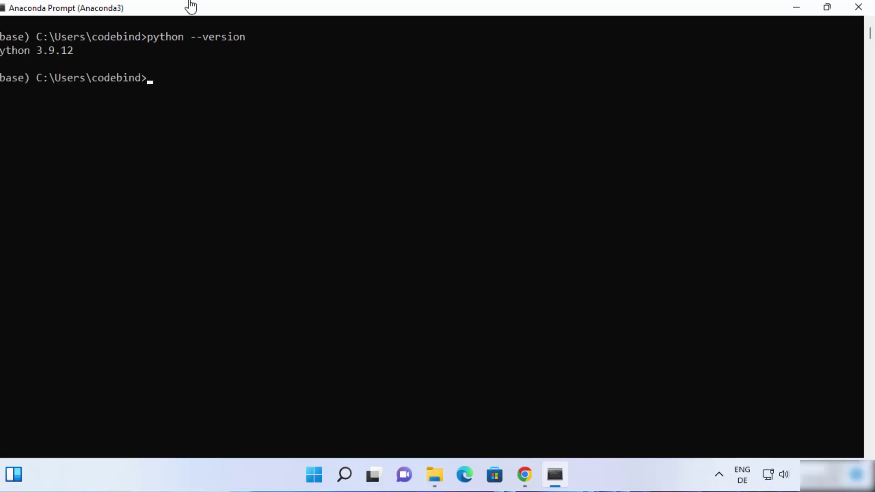
double_click(117, 7)
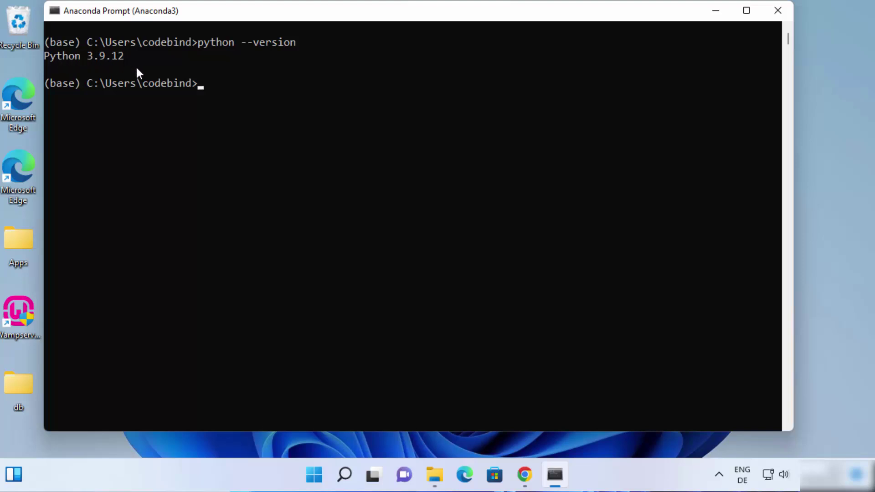
Run conda info at the prompt and review the reported conda version and environment details.
left_click(245, 84)
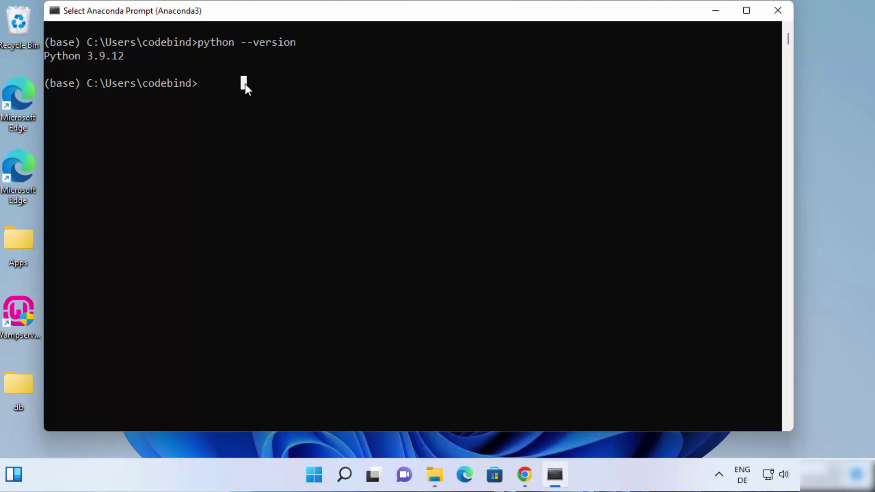
type("conda info")
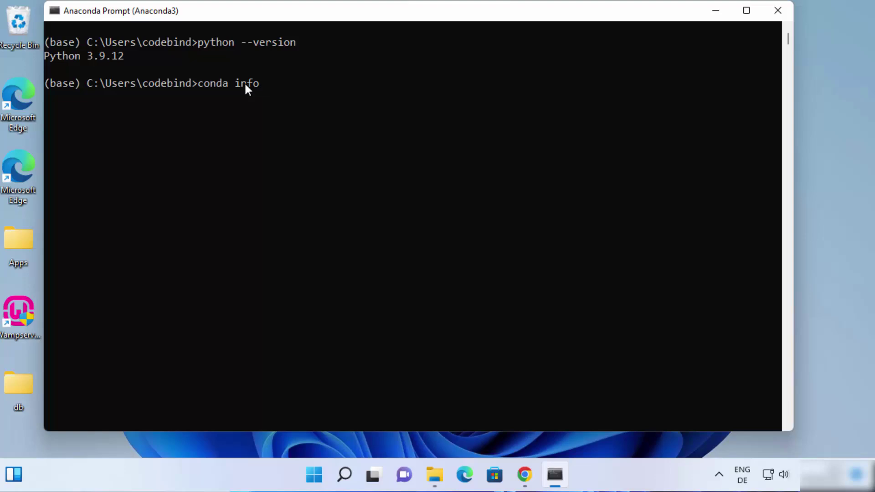
key("Return")
scroll(245, 181, "up", 3)
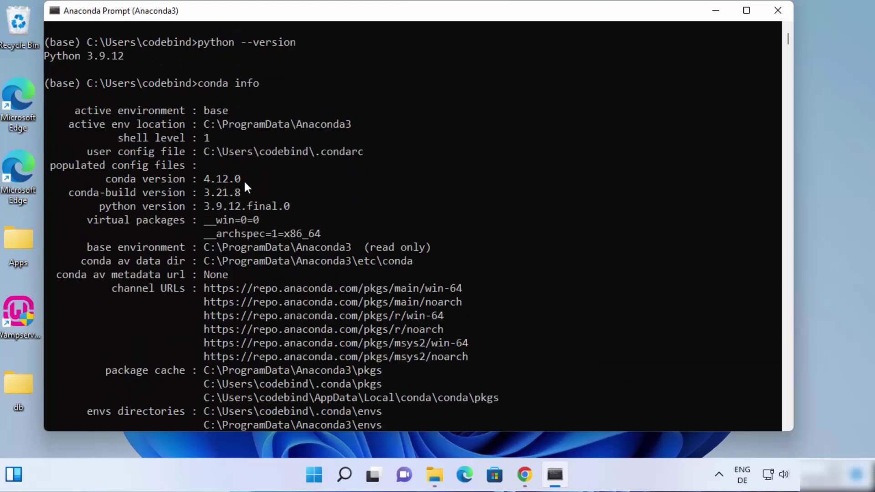
left_click(201, 178)
left_click(103, 175)
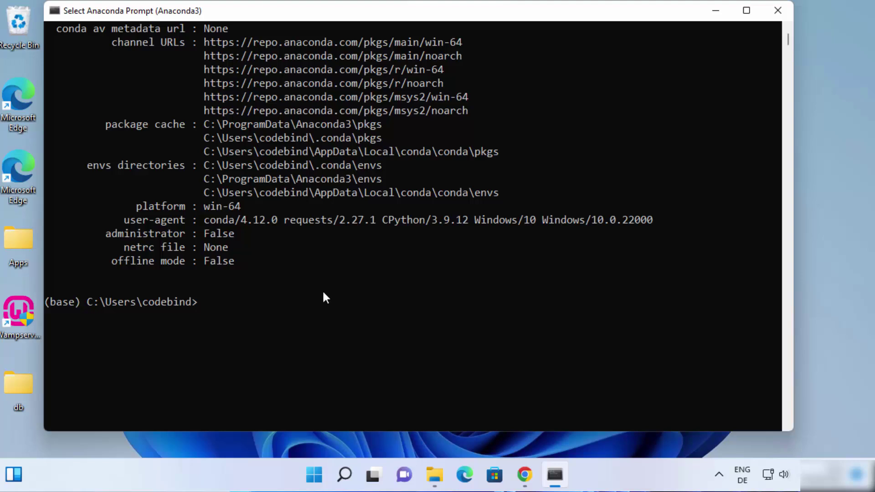
type("con")
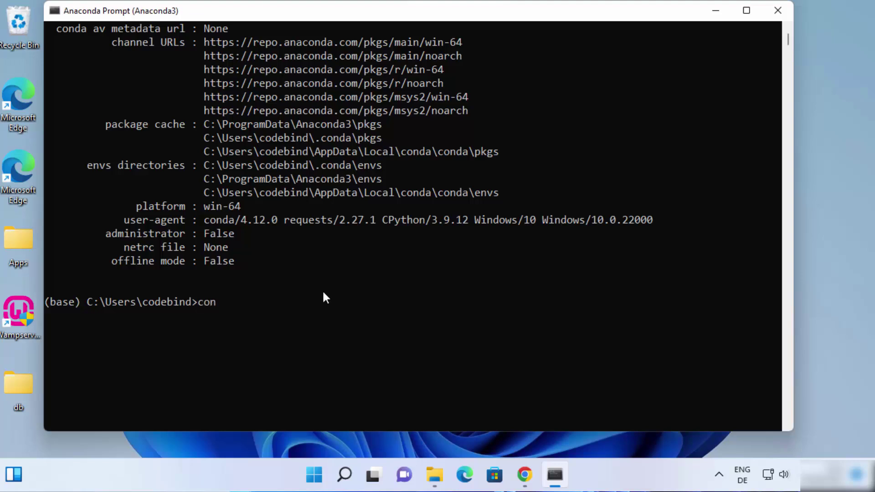
type("da install numpy")
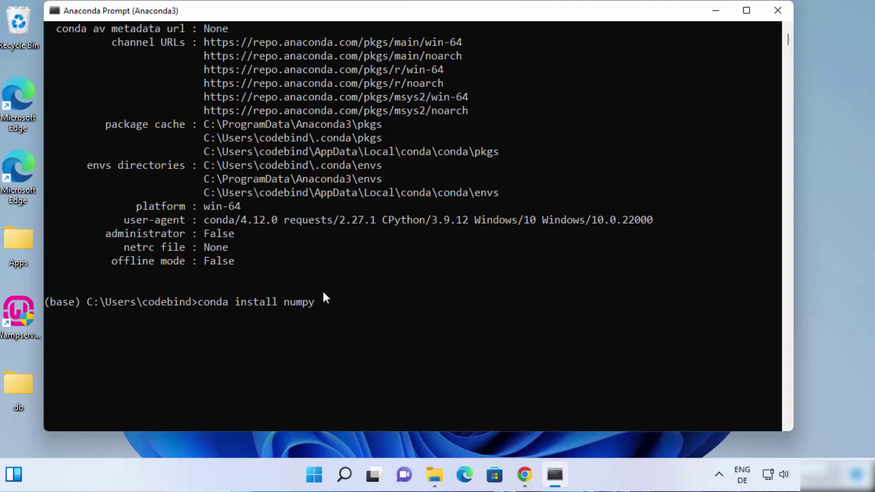
key("BackSpace")
key("BackSpace")
key("BackSpace")
key("BackSpace")
key("BackSpace")
key("BackSpace")
key("BackSpace")
key("BackSpace")
key("BackSpace")
key("BackSpace")
key("BackSpace")
key("BackSpace")
key("BackSpace")
key("BackSpace")
key("BackSpace")
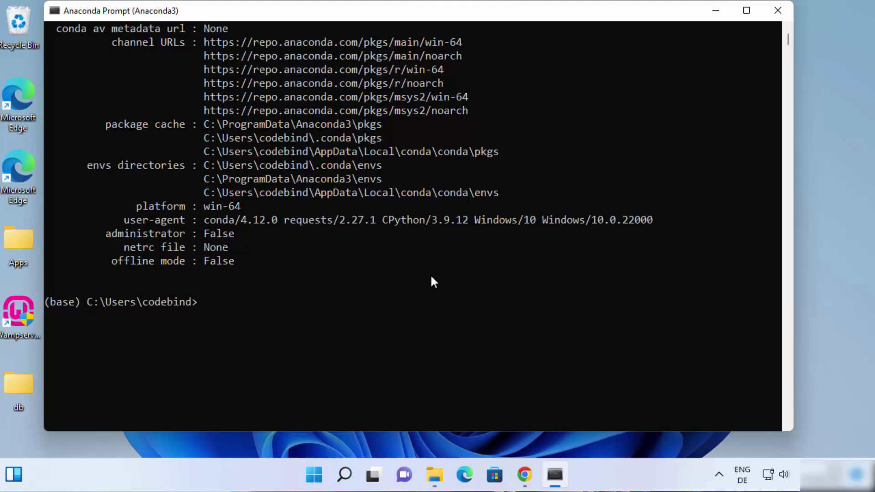
Launch jupyter notebook from the prompt and set Google Chrome to always open .html files.
type("jupyter notebook")
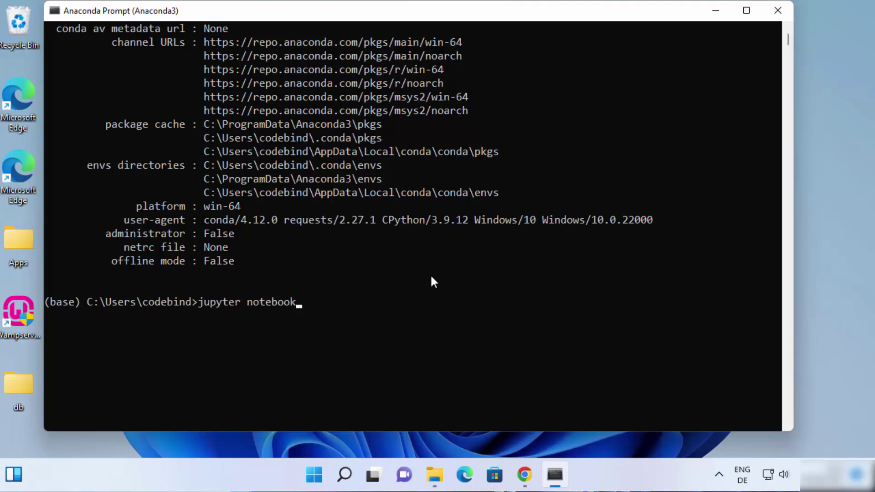
key("Return")
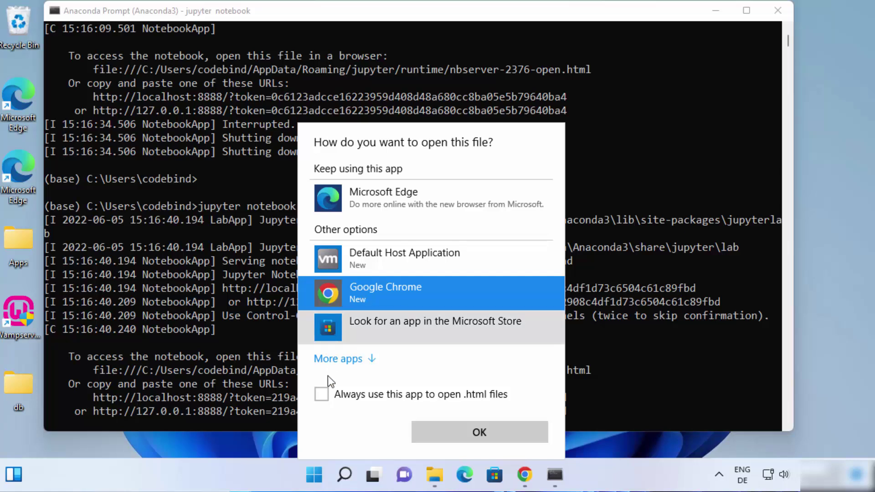
left_click(320, 396)
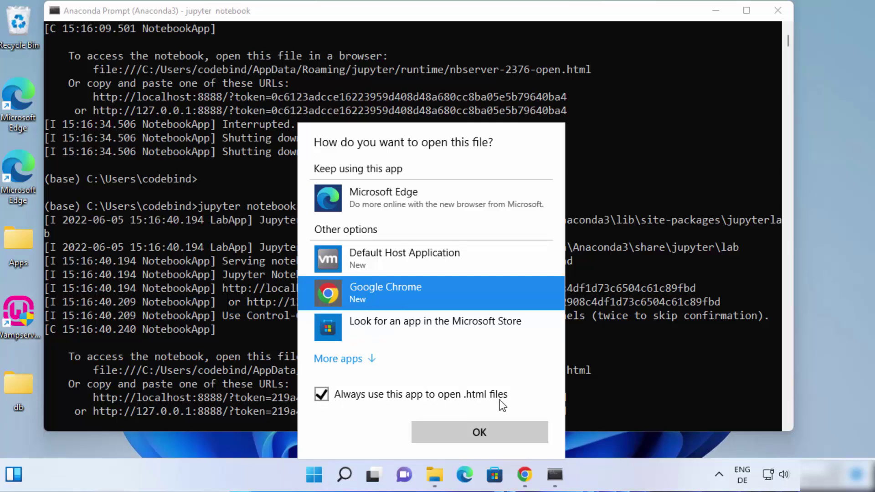
left_click(477, 432)
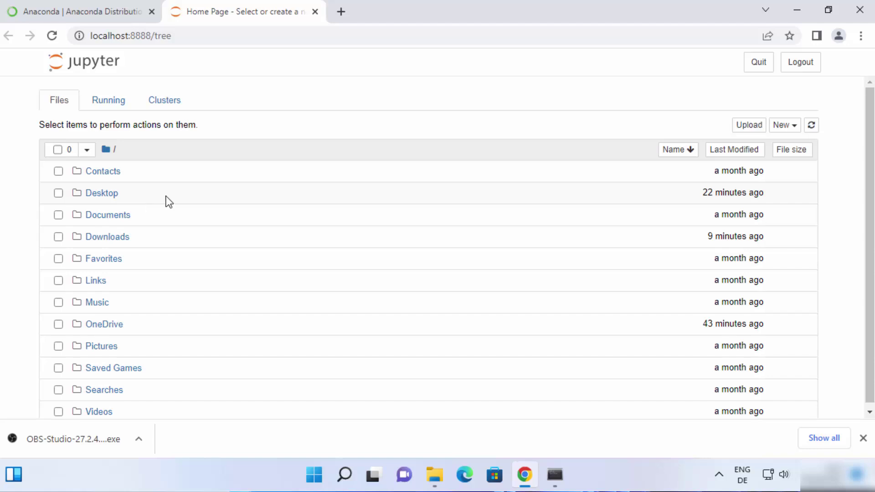
Create a new folder inside Desktop in the Jupyter file browser and rename it python.
left_click(99, 197)
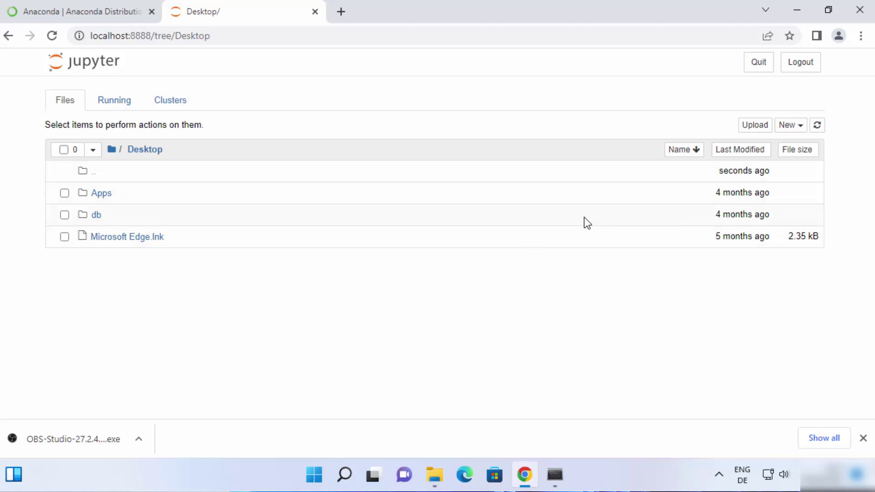
left_click(790, 126)
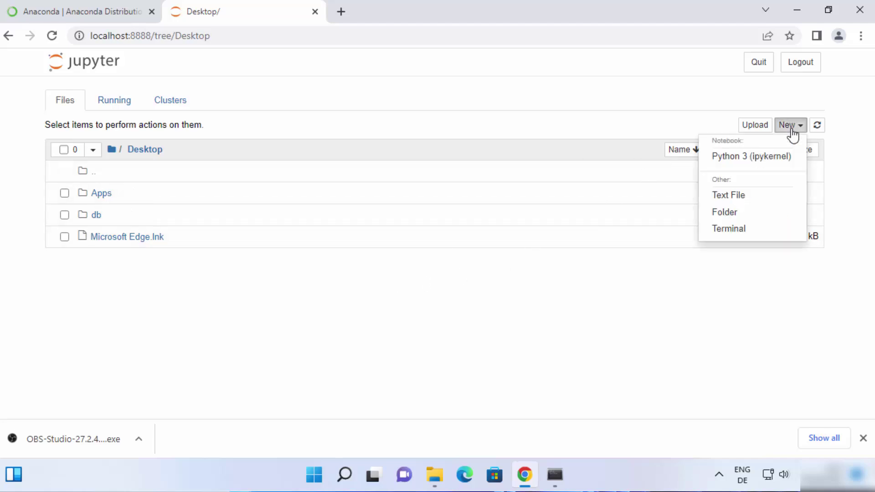
left_click(732, 213)
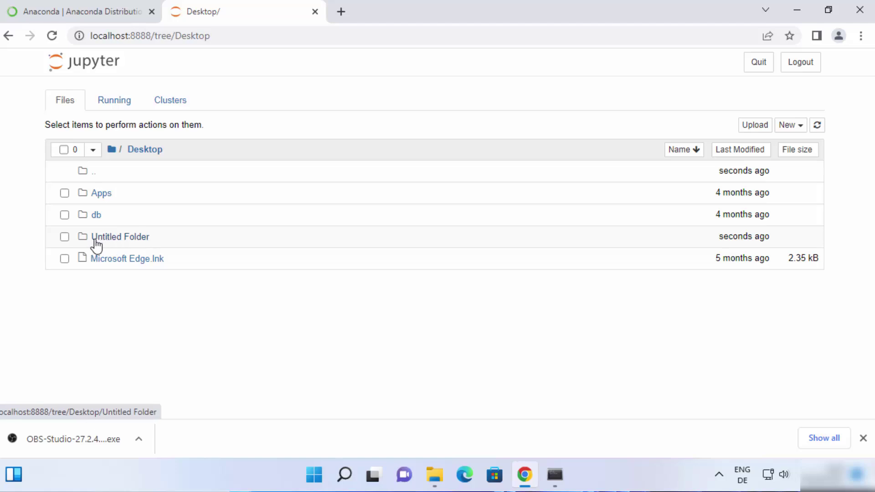
left_click(65, 238)
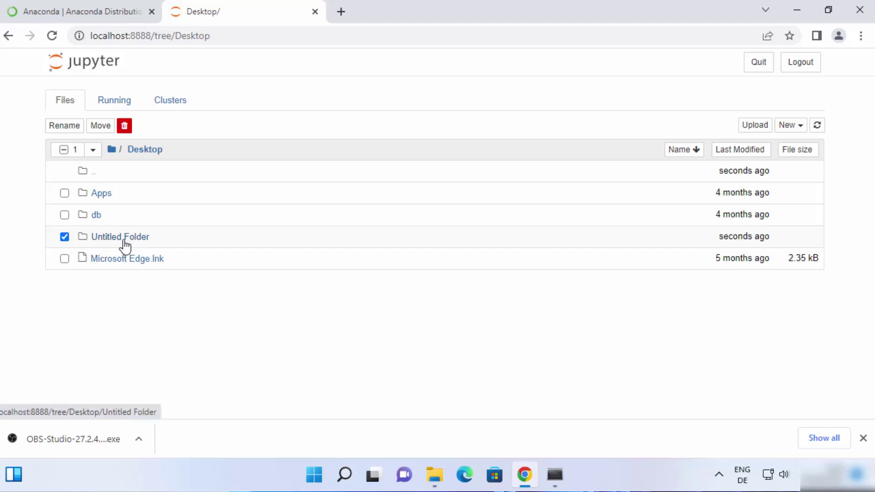
left_click(62, 128)
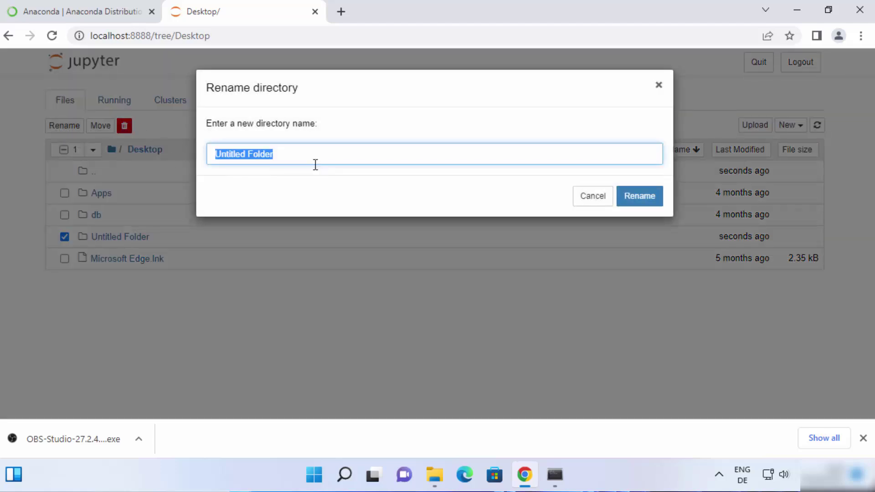
type("python")
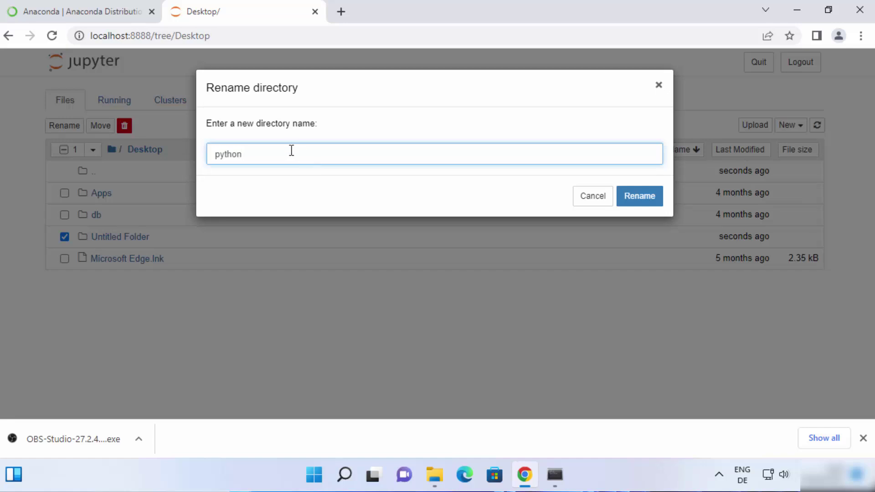
left_click(647, 203)
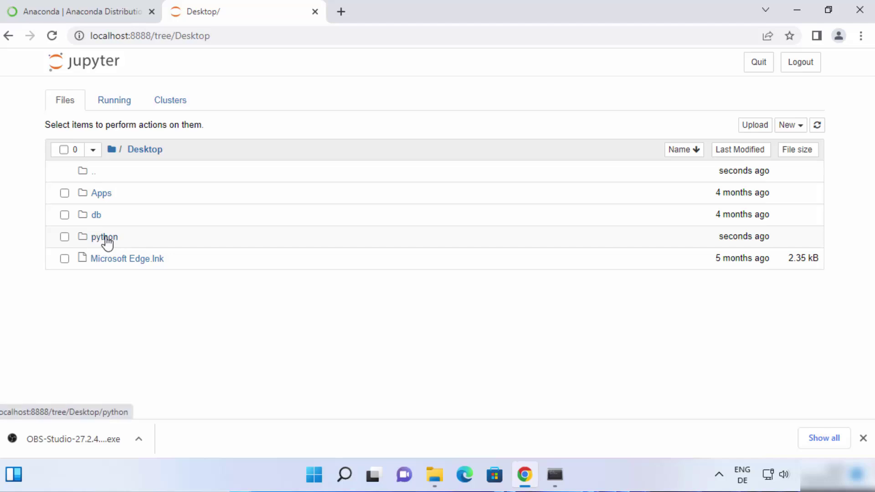
Create a new Python 3 (ipykernel) notebook inside the python folder.
left_click(105, 238)
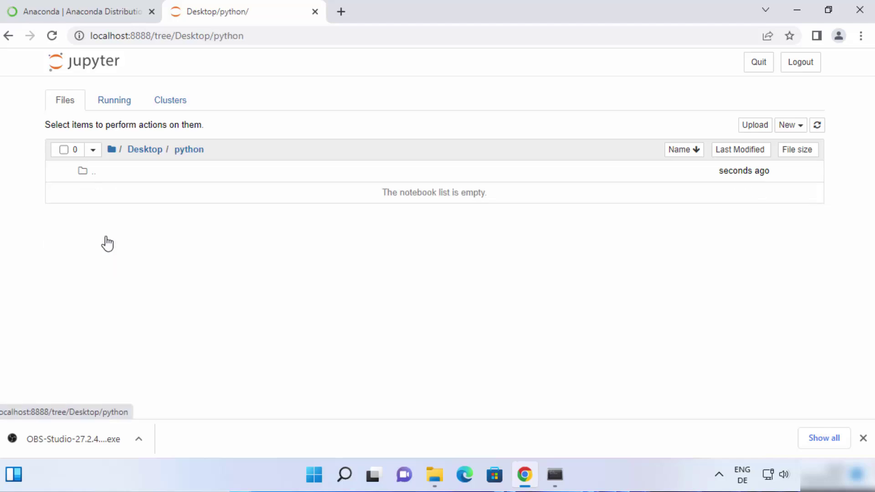
left_click(795, 130)
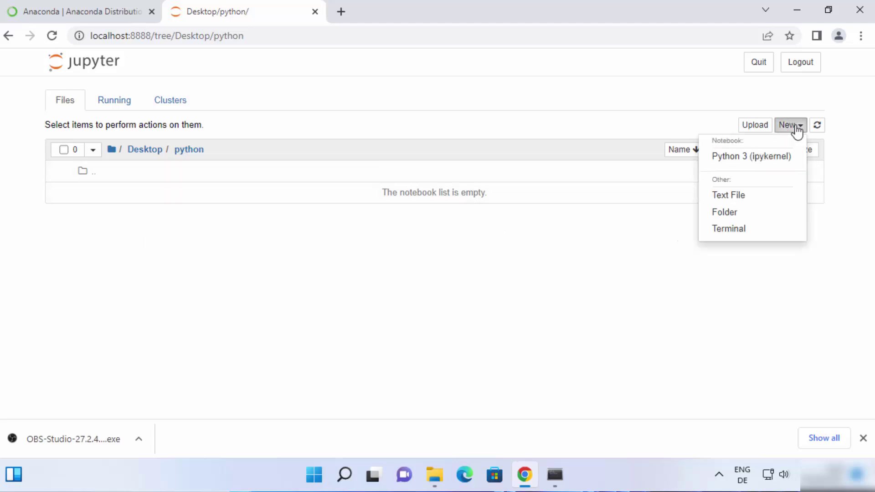
left_click(729, 167)
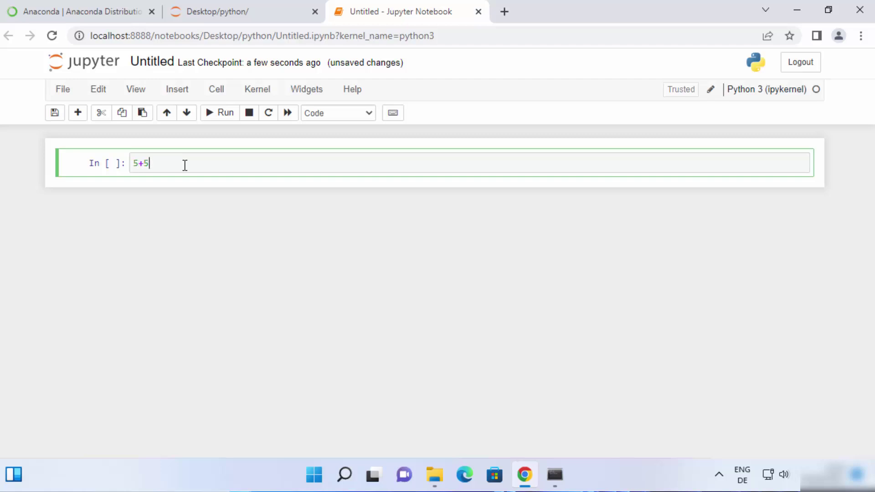
Run 5+5 as a single line in the first notebook cell and 6**2 in the second cell.
key("Return")
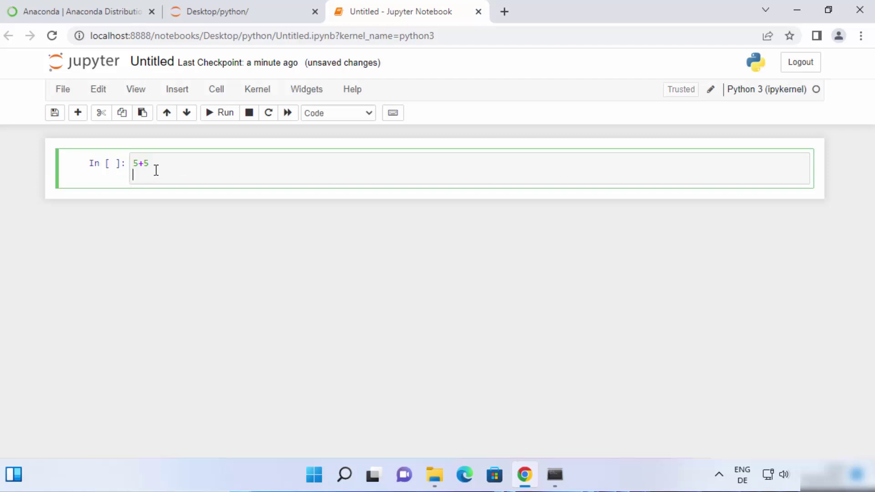
left_click_drag(155, 162, 133, 163)
left_click(161, 165)
key("Delete")
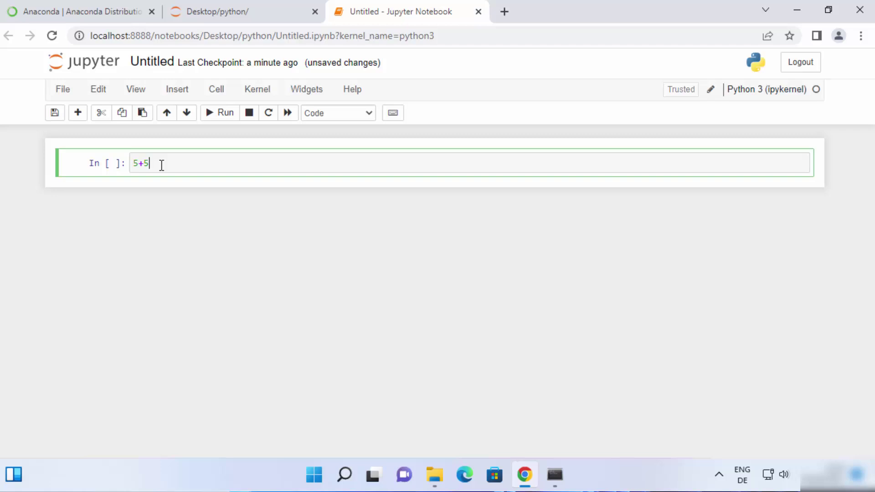
key("shift+Return")
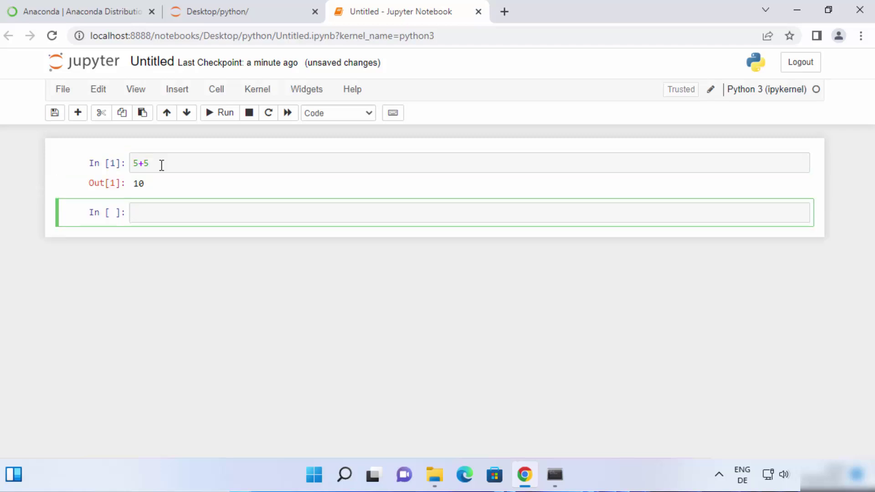
type("6**2")
key("shift+Return")
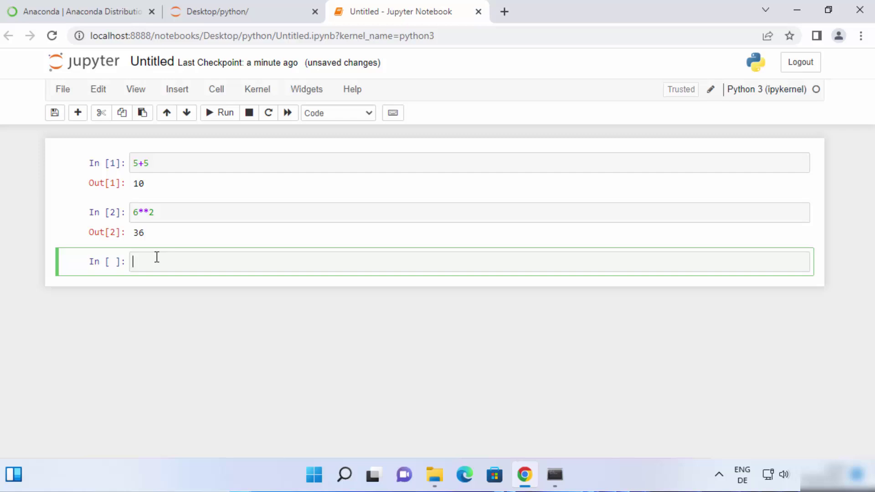
Run a third cell that assigns x=6 and evaluates x*6 on the next line.
type("x=6")
key("Return")
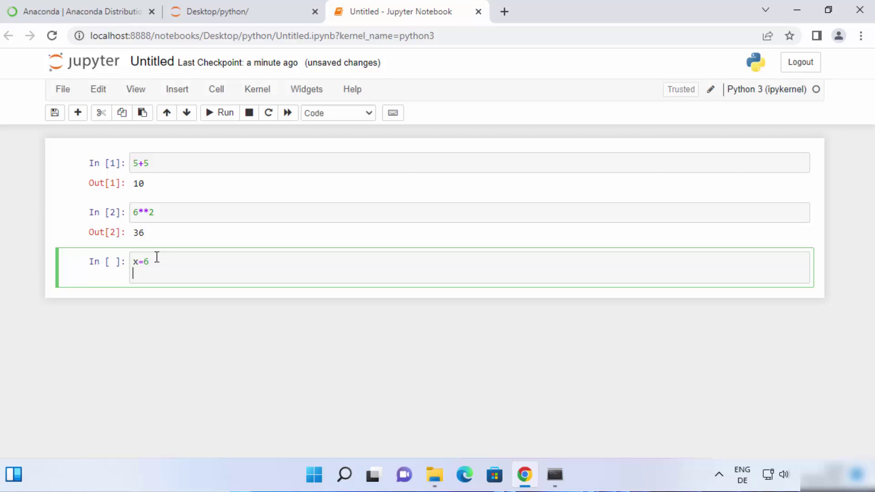
type("x*6")
key("Return")
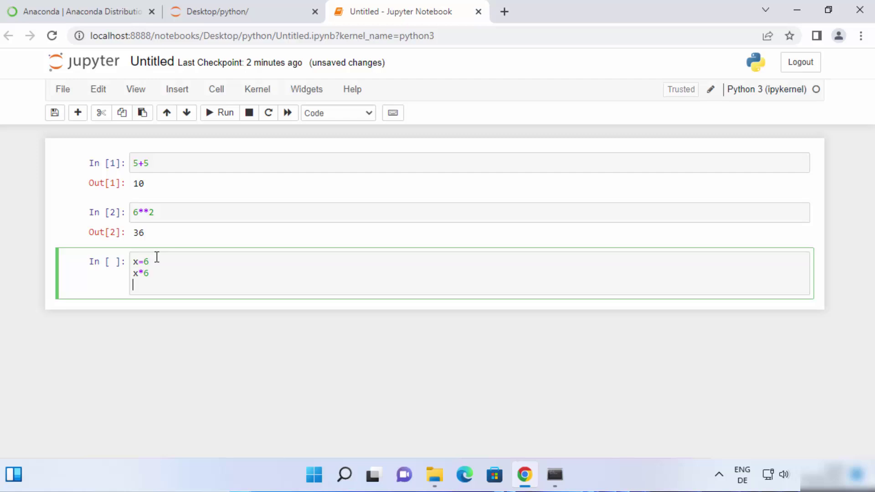
key("BackSpace")
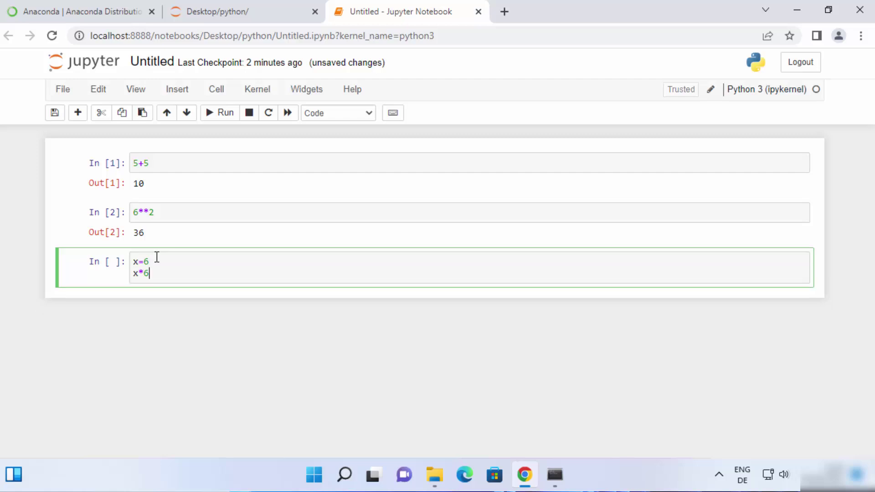
key("shift+Return")
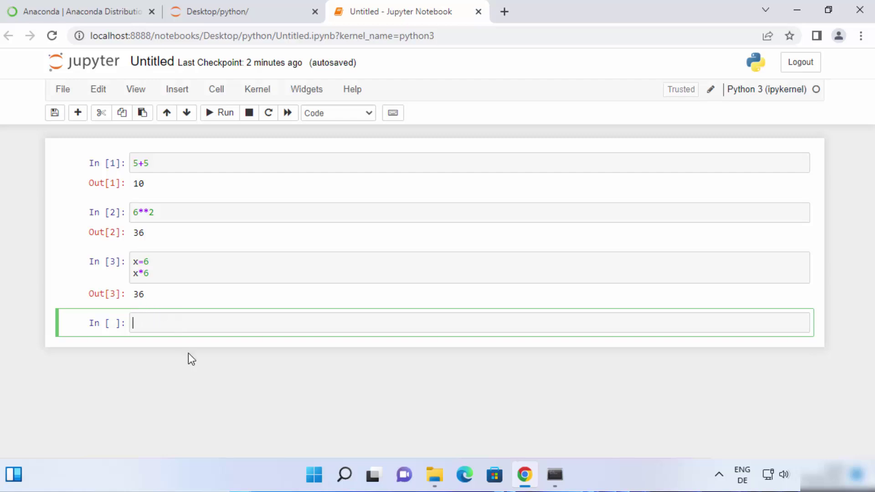
Rename the untitled notebook to test.
left_click(155, 62)
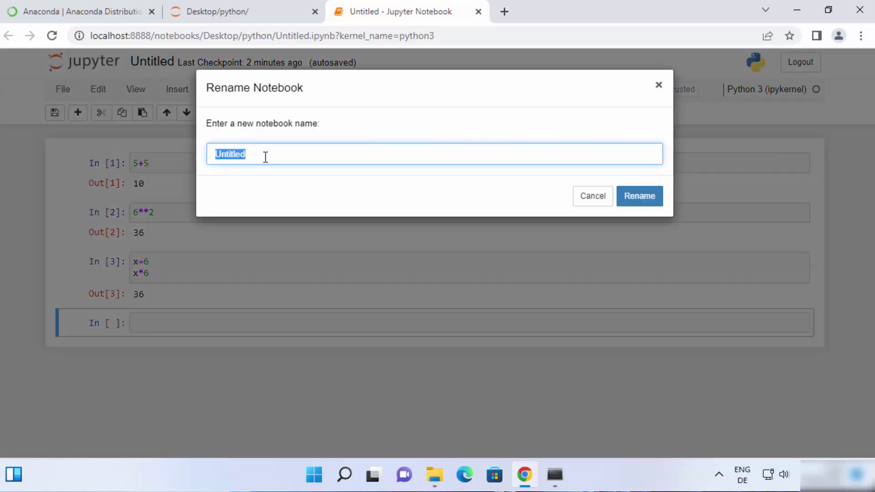
key("BackSpace")
type("test")
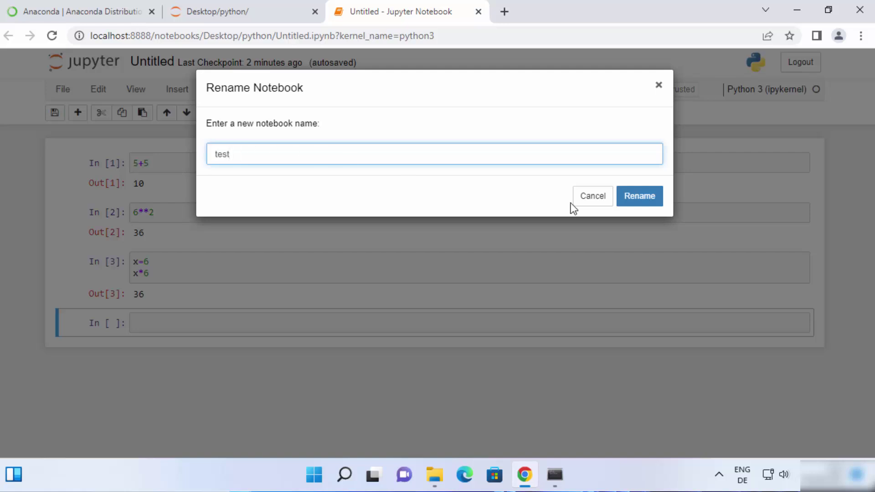
left_click(641, 200)
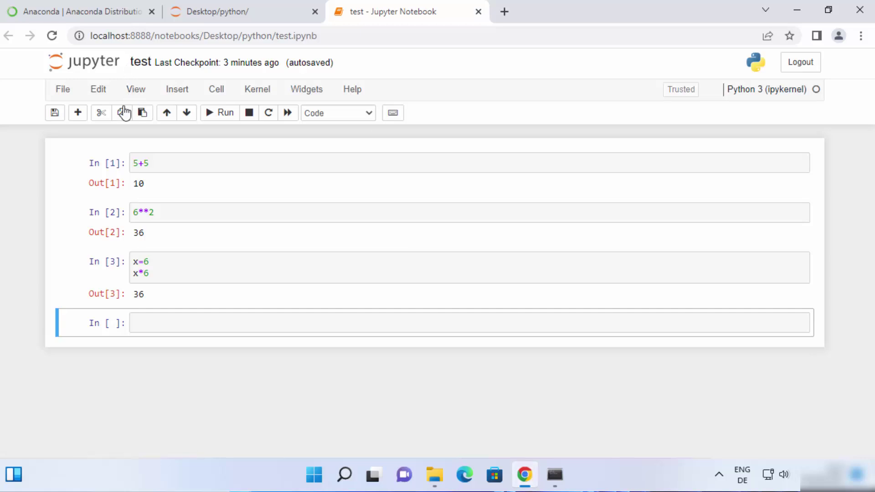
Minimize the browser, open the python folder on the desktop in File Explorer and select test.ipynb.
left_click(806, 6)
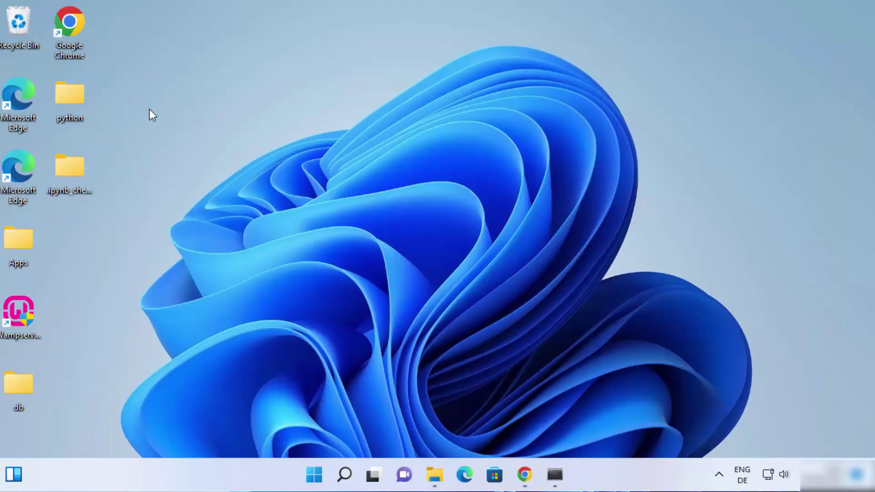
double_click(69, 93)
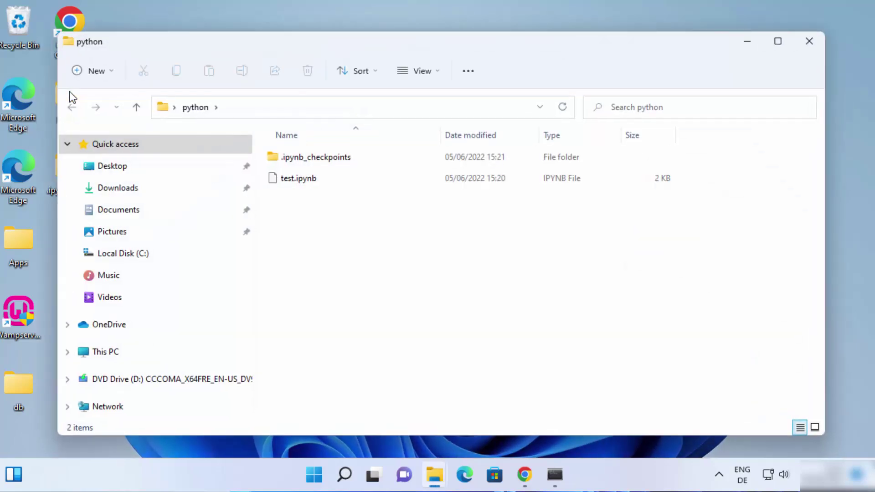
left_click(306, 182)
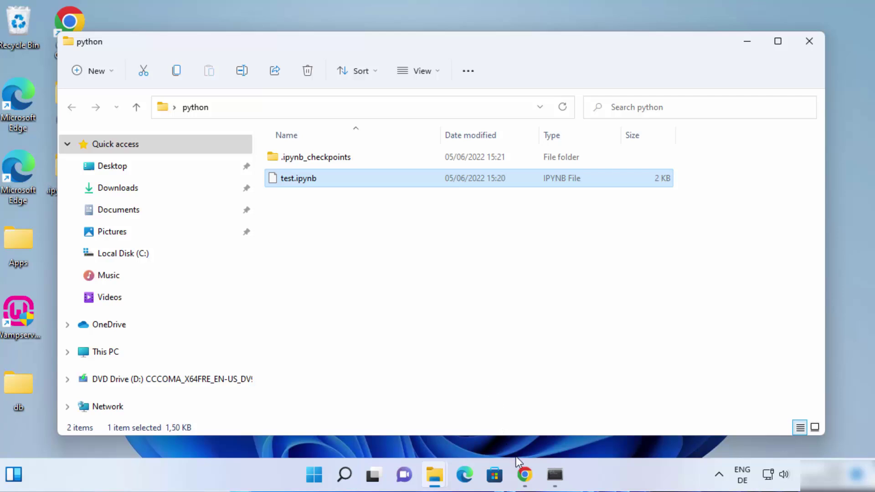
Bring the test notebook back up in Chrome, and minimize both the browser and the File Explorer window to clear the desktop.
left_click(524, 475)
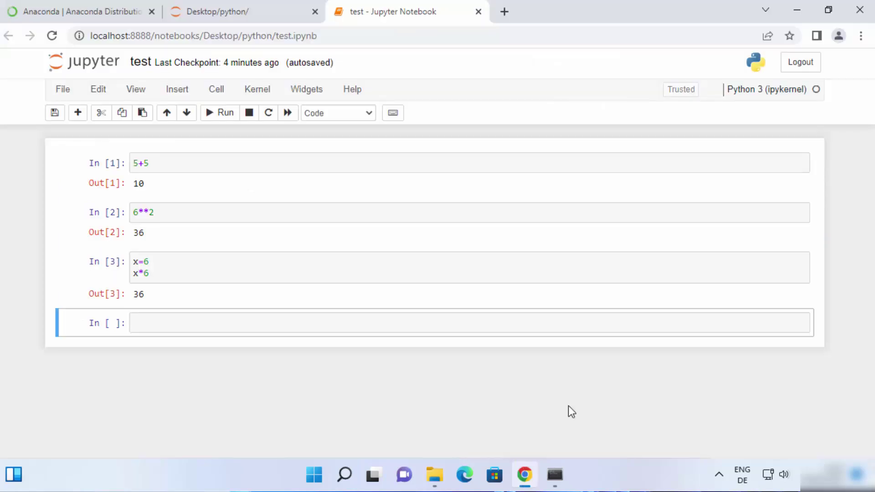
left_click(786, 9)
left_click(747, 43)
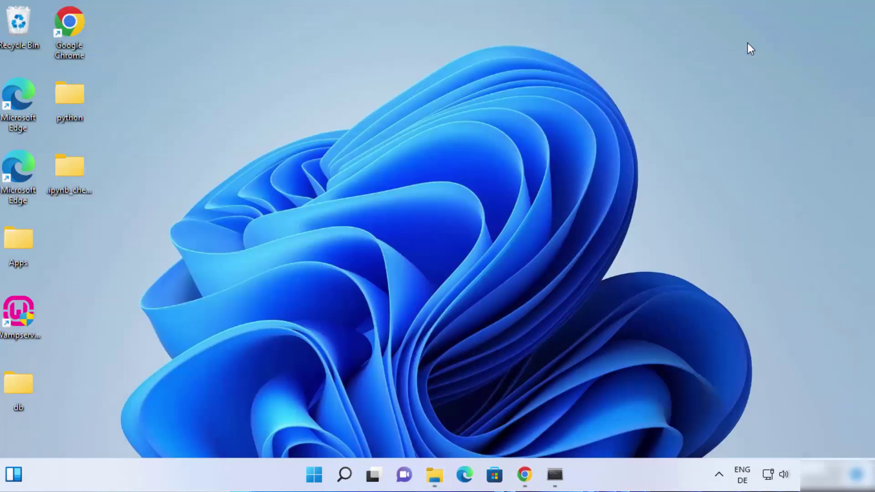
Open Anaconda Prompt from the Anaconda3 (64-bit) programs and launch Spyder with the command start spyder.
left_click(317, 474)
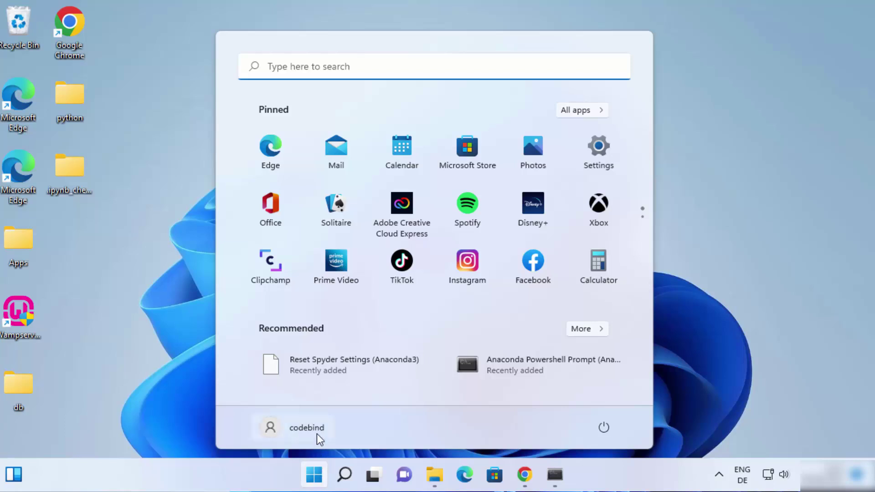
left_click(578, 110)
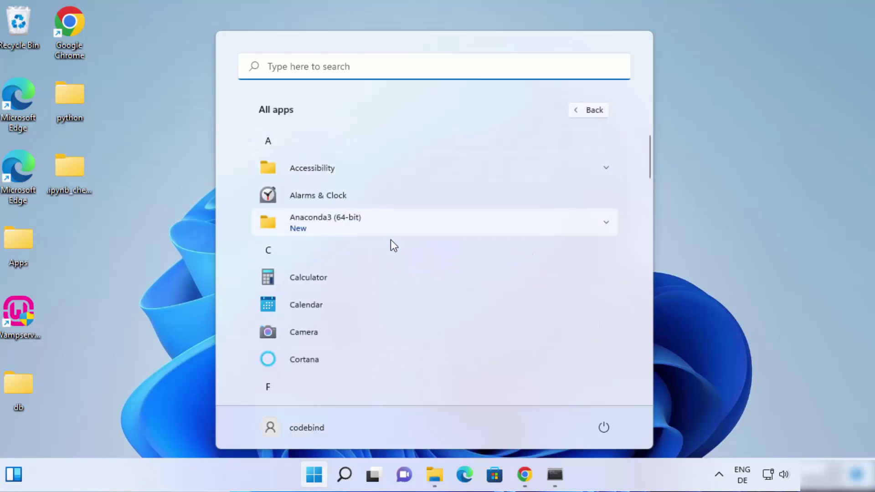
left_click(464, 228)
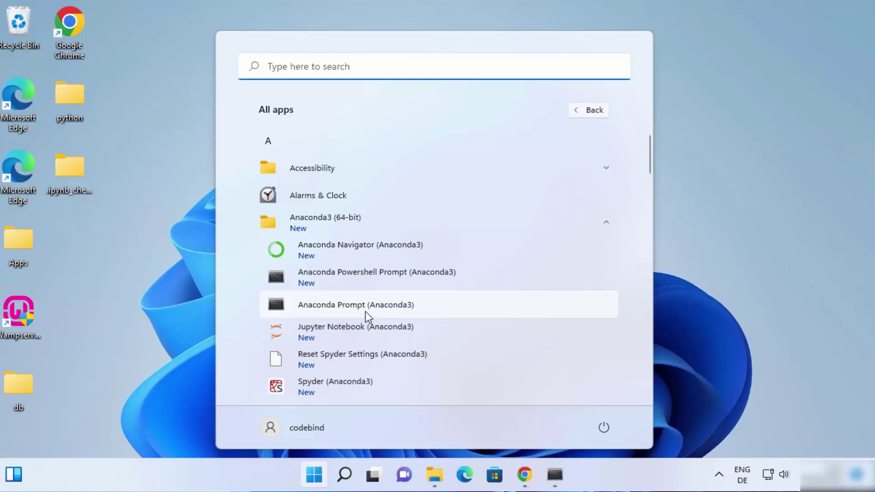
left_click(354, 309)
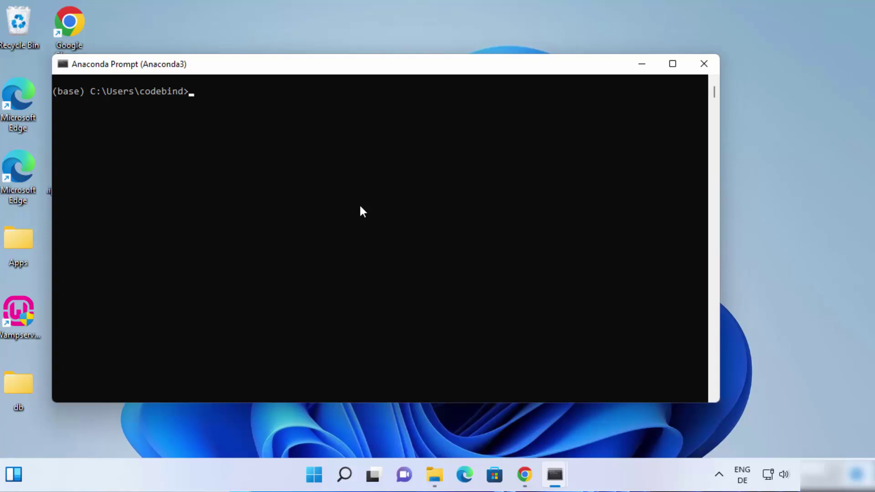
type("start spyder")
key("Return")
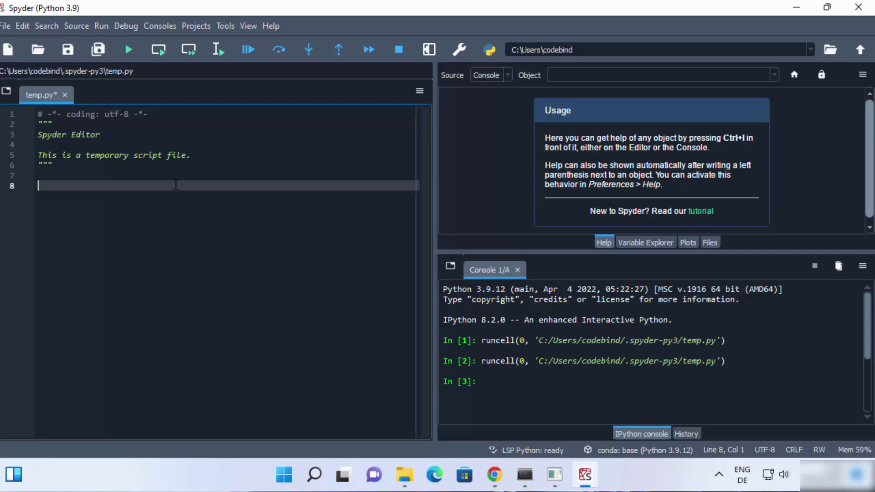
Add print("Hello world") on line 8 of temp.py and run the file in the current console.
type("print")
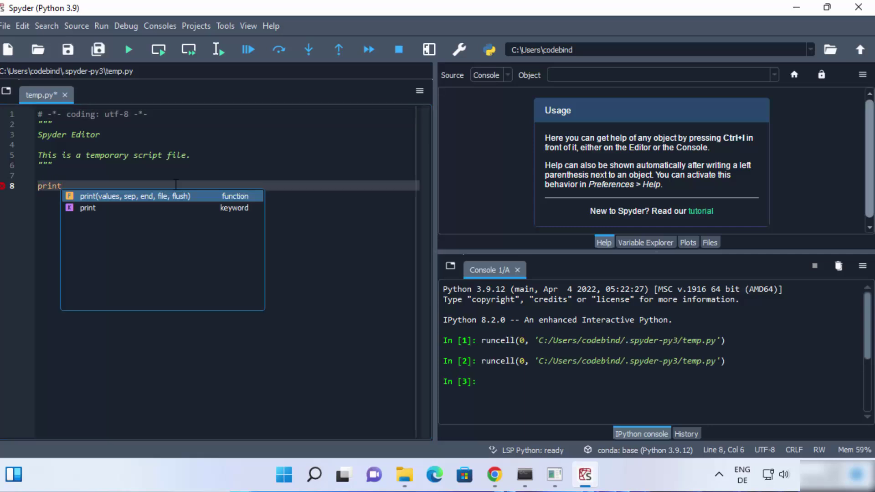
type("(")
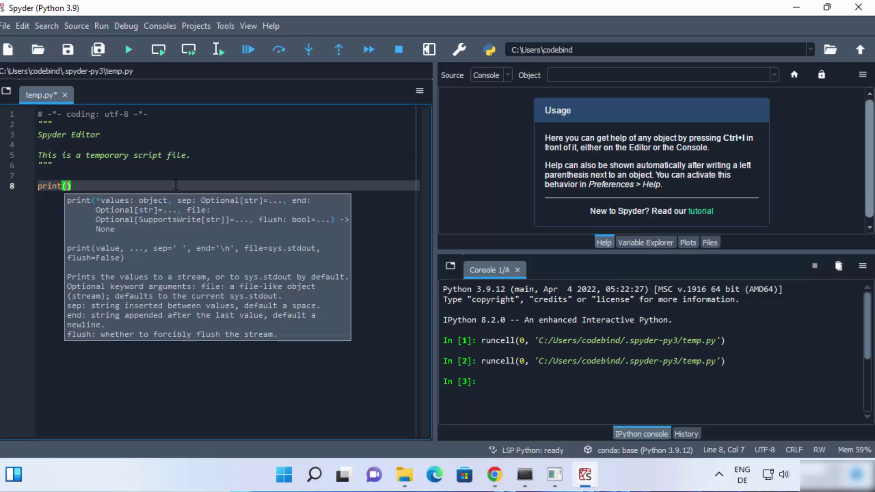
type("\"Hello wp")
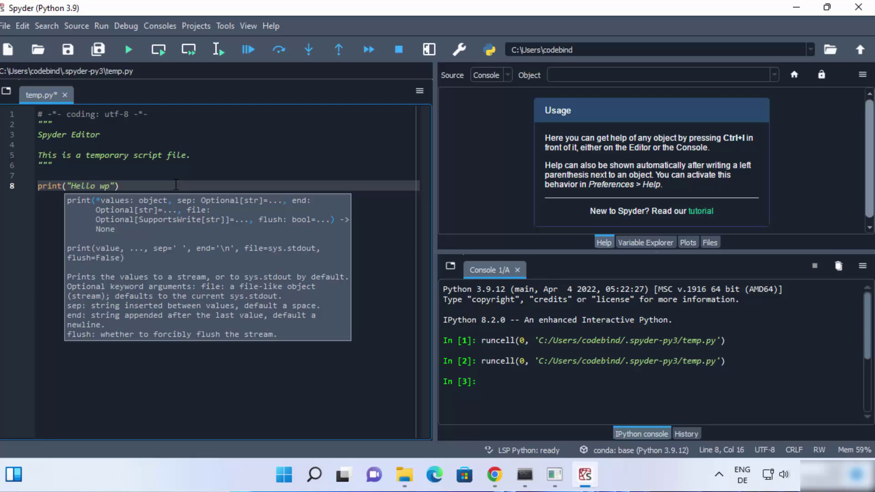
key("BackSpace")
type("orld")
key("End")
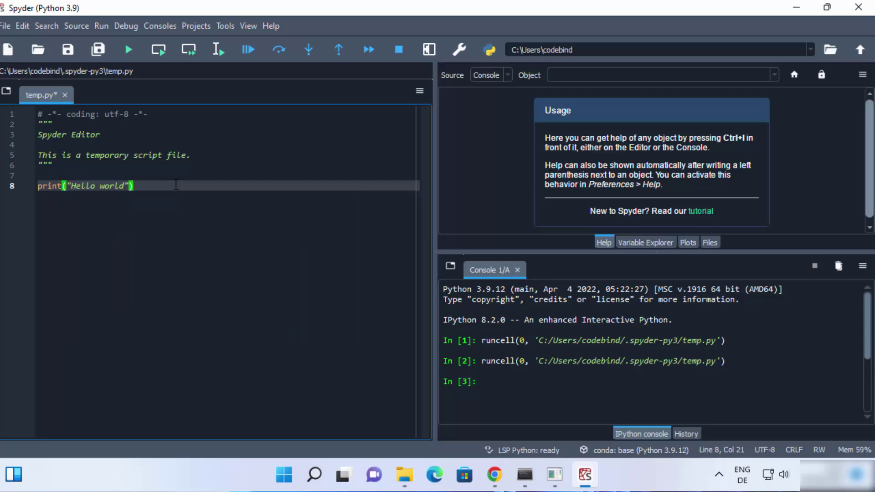
left_click(129, 51)
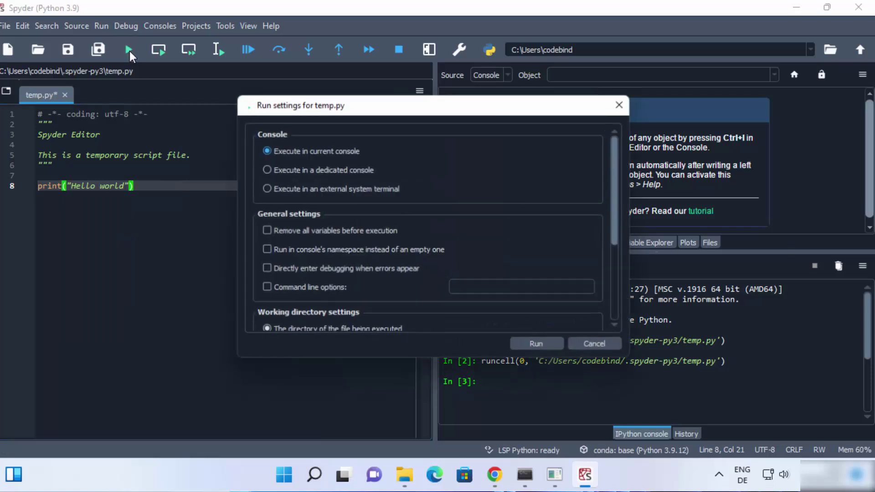
left_click(534, 347)
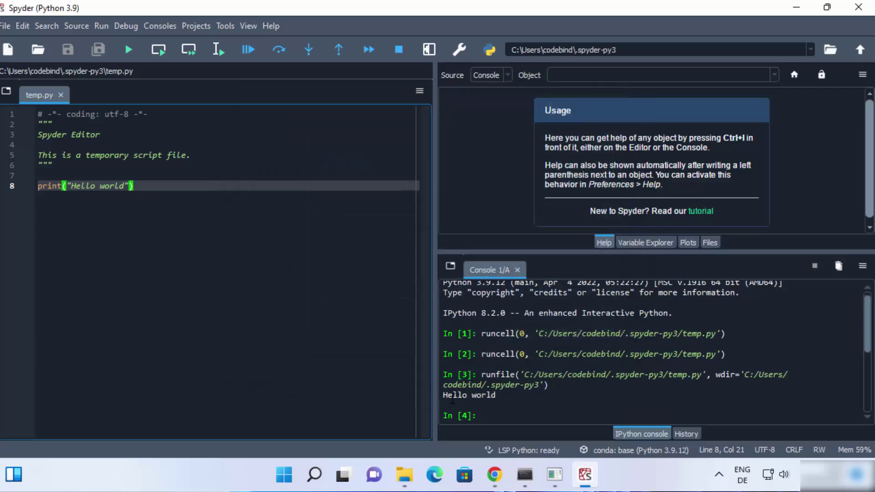